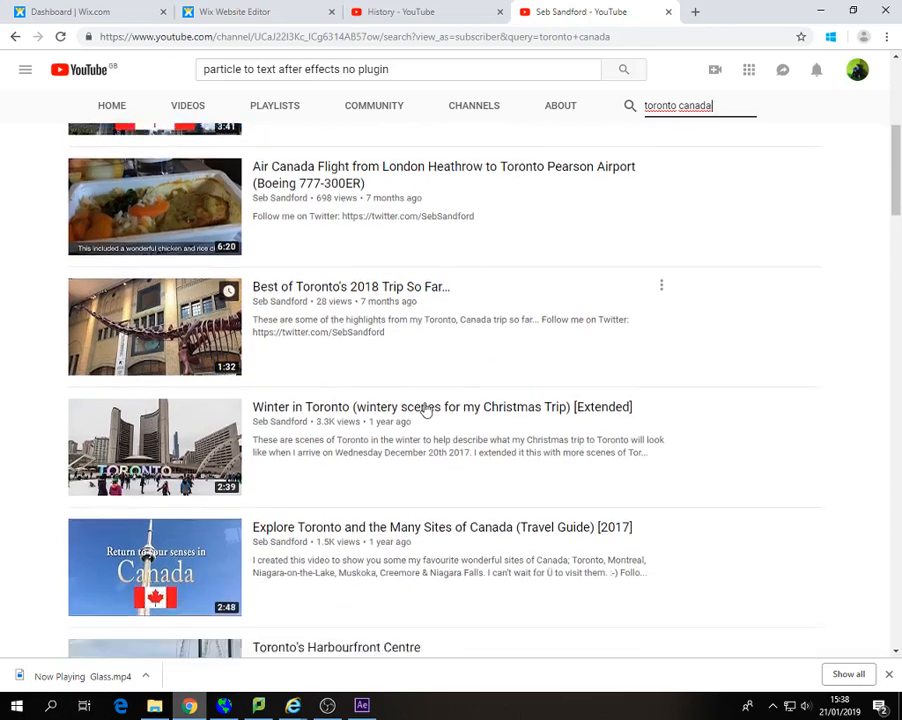
# Step: Look through the channel's "toronto canada" search results and open the video "Toronto's Harbourfront Centre"
pyautogui.scroll(-3, 408, 426)
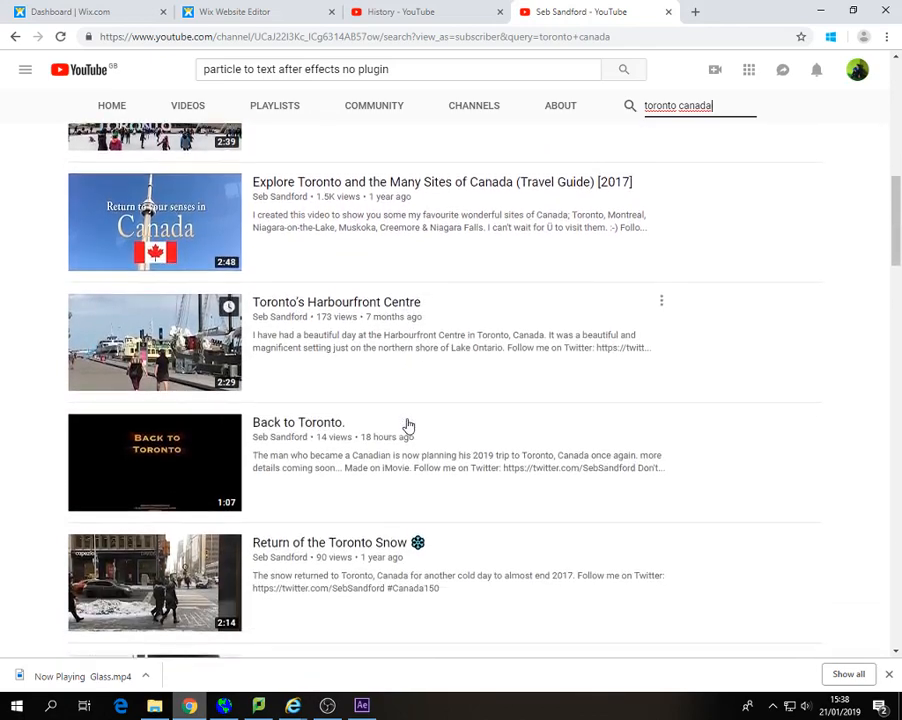
pyautogui.scroll(-6, 372, 452)
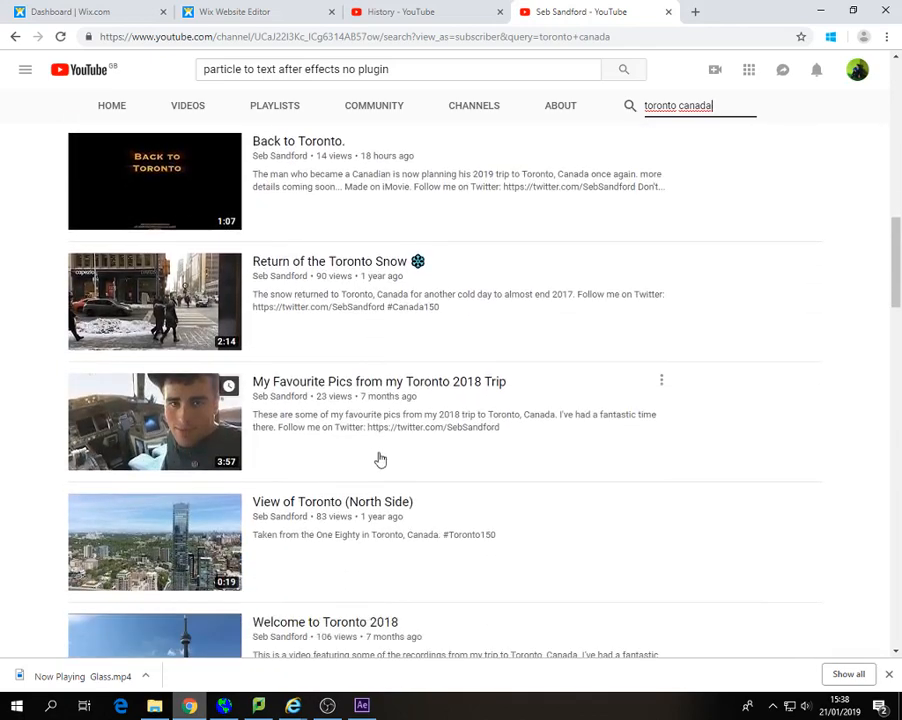
pyautogui.scroll(-10, 465, 503)
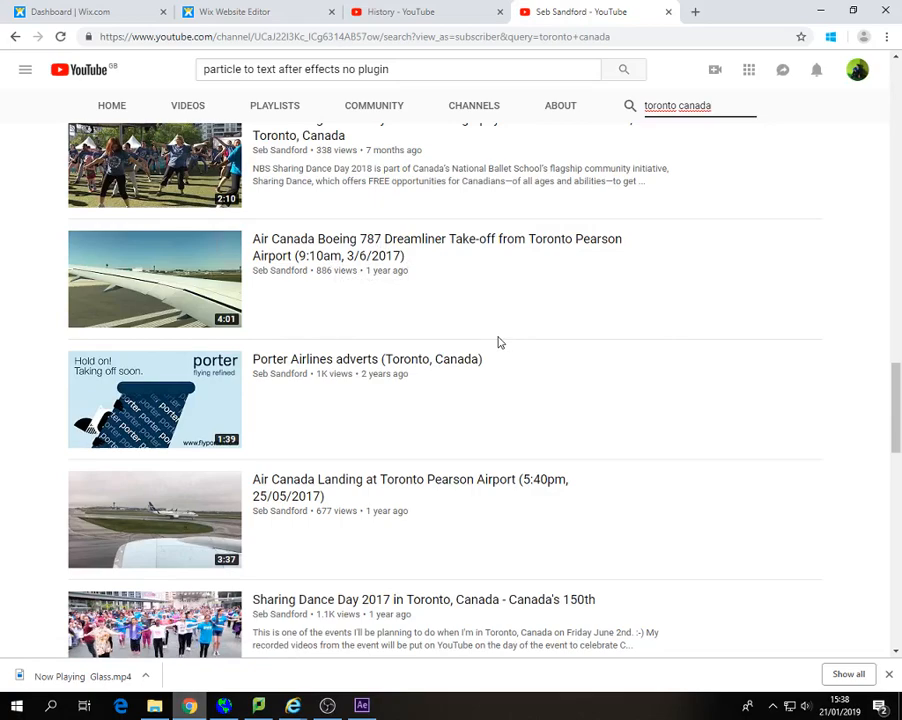
pyautogui.scroll(8, 500, 343)
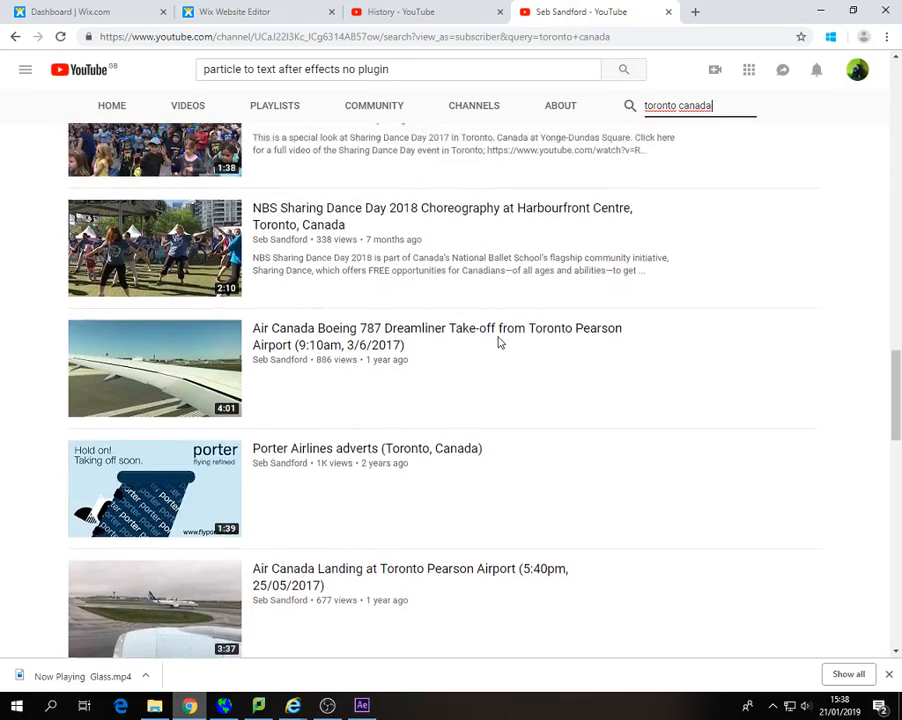
pyautogui.scroll(1, 500, 343)
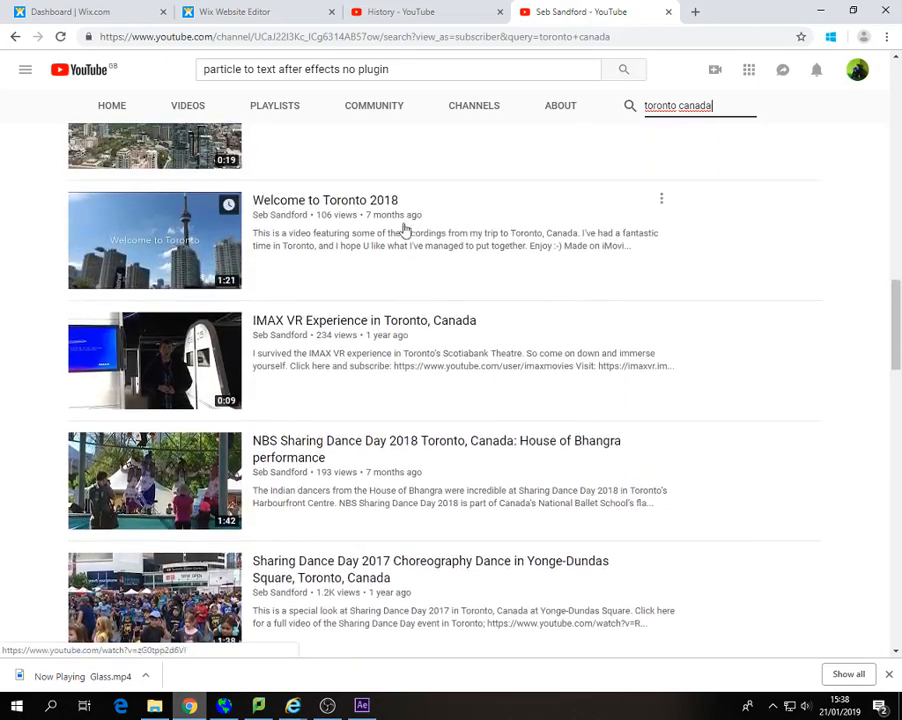
pyautogui.scroll(-6, 400, 374)
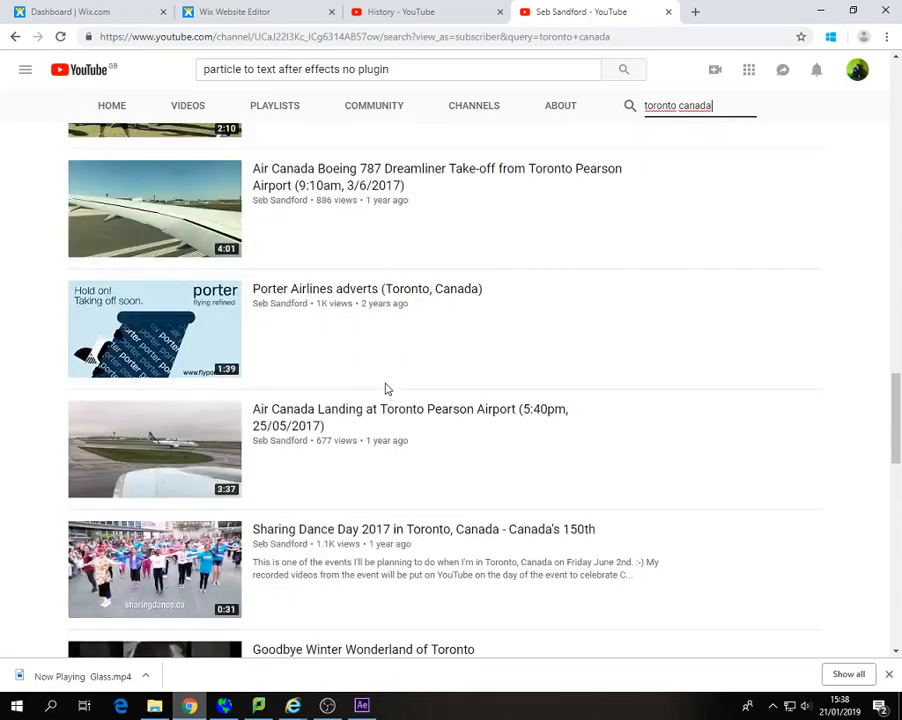
pyautogui.scroll(-2, 387, 389)
pyautogui.scroll(13, 387, 390)
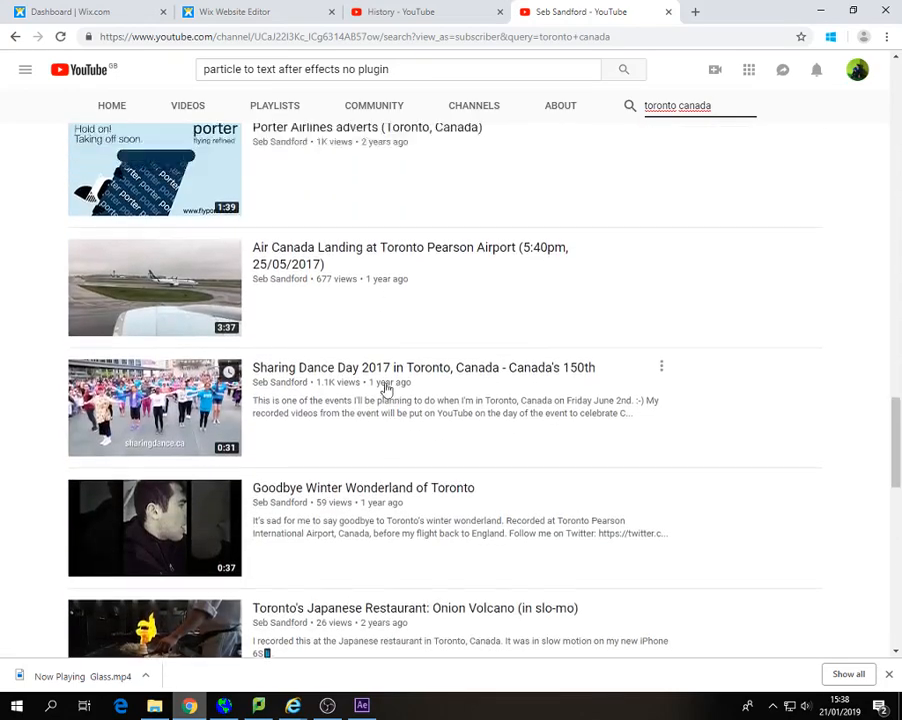
pyautogui.scroll(2, 387, 401)
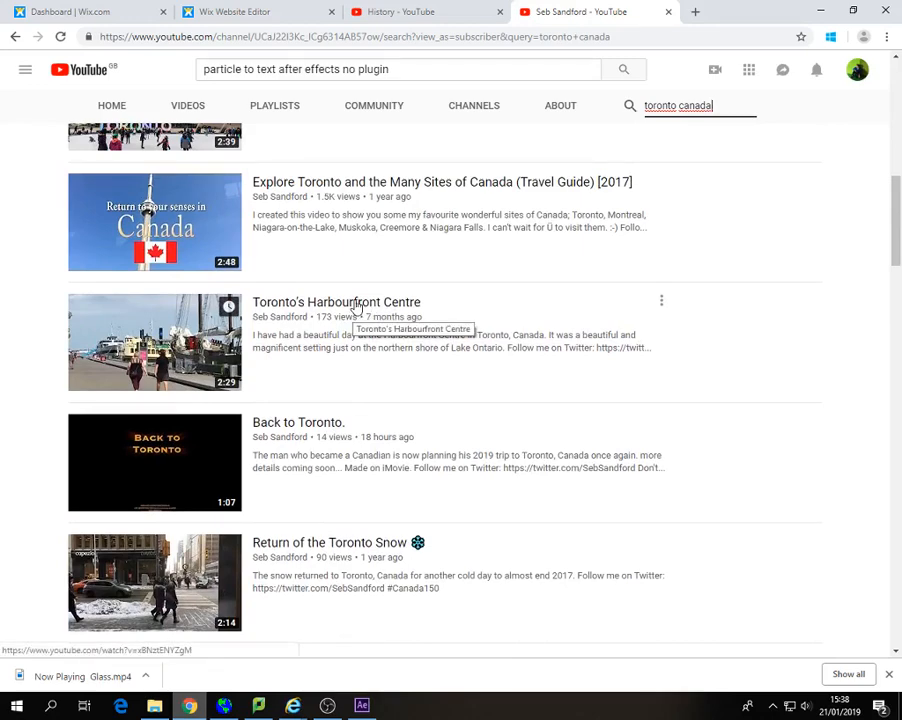
pyautogui.click(356, 306)
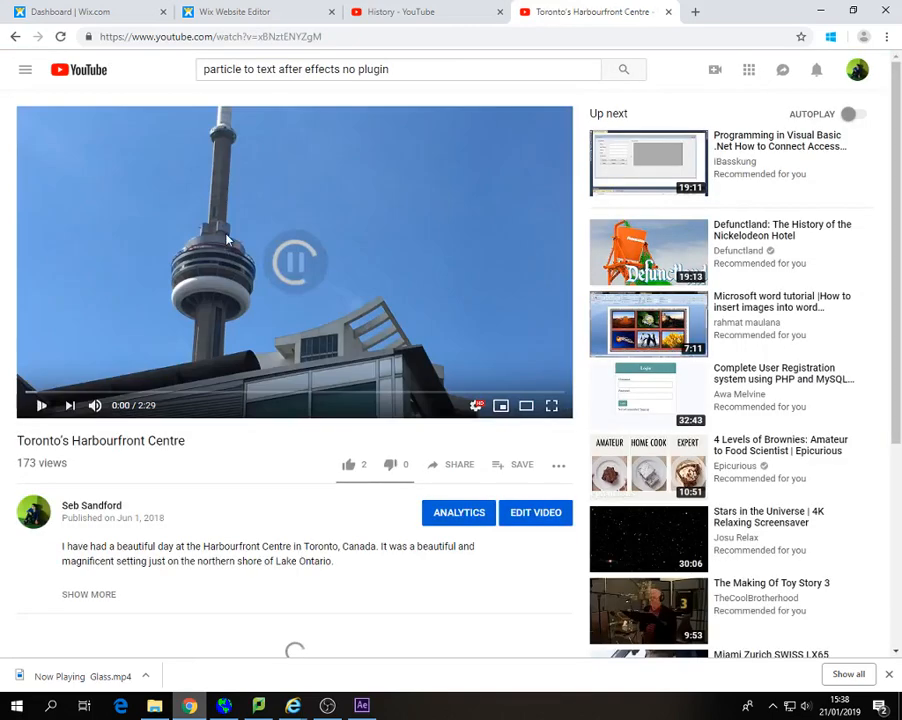
# Step: Copy the web address of the "Toronto's Harbourfront Centre" video
pyautogui.click(197, 40)
pyautogui.rightClick(197, 40)
pyautogui.click(240, 118)
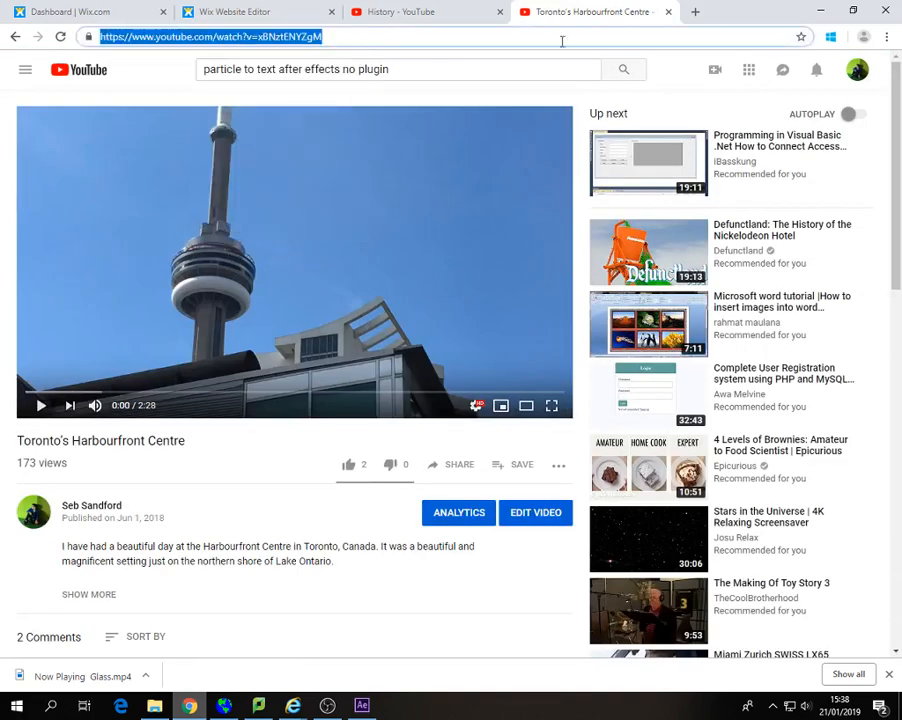
# Step: Open the YouTube converter page of onlinevideoconverter.com in a new browser tab
pyautogui.click(694, 12)
pyautogui.write('co')
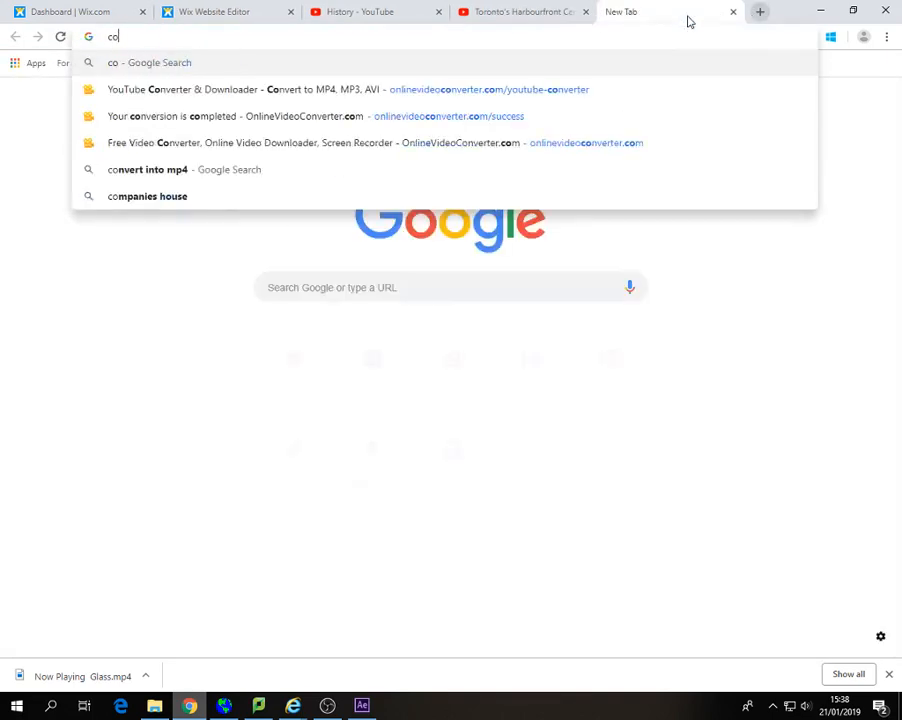
pyautogui.press('Down')
pyautogui.press('Return')
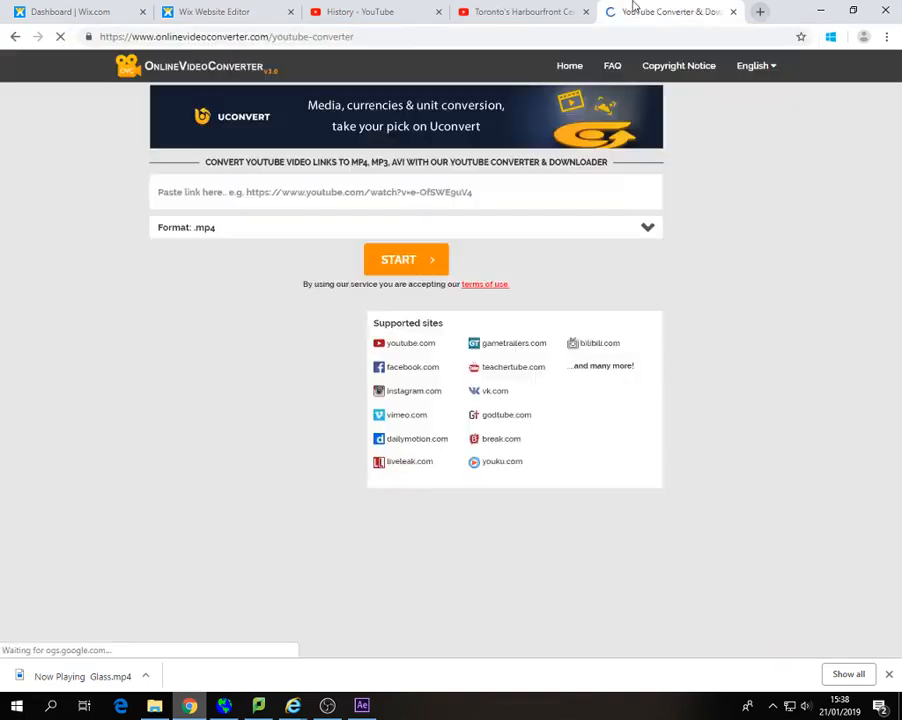
# Step: Paste the copied video link into the converter and start the conversion to .mp4
pyautogui.click(294, 195)
pyautogui.rightClick(292, 192)
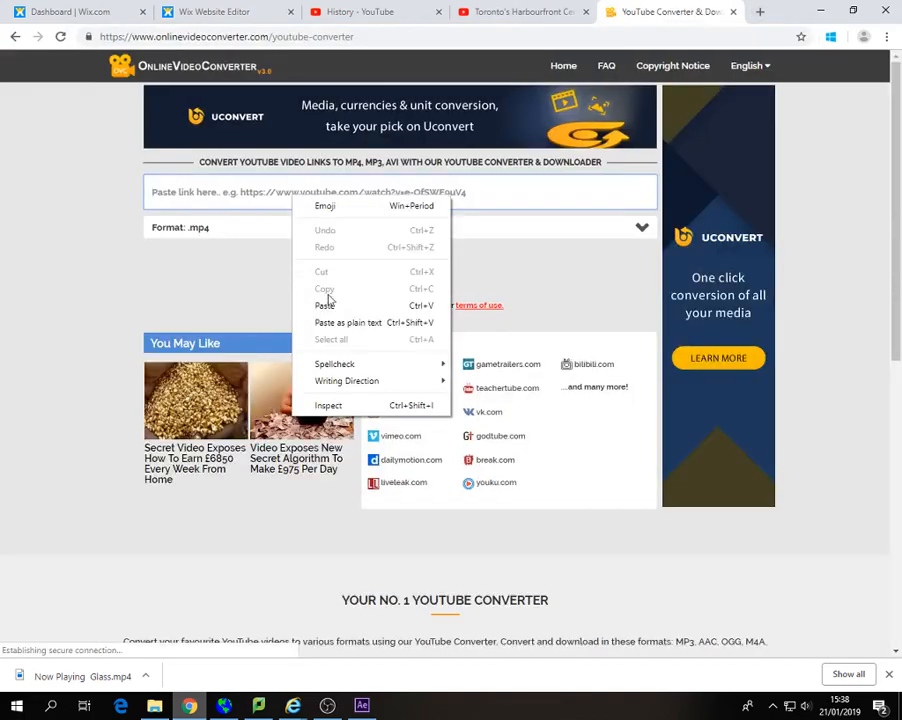
pyautogui.click(320, 302)
pyautogui.click(400, 289)
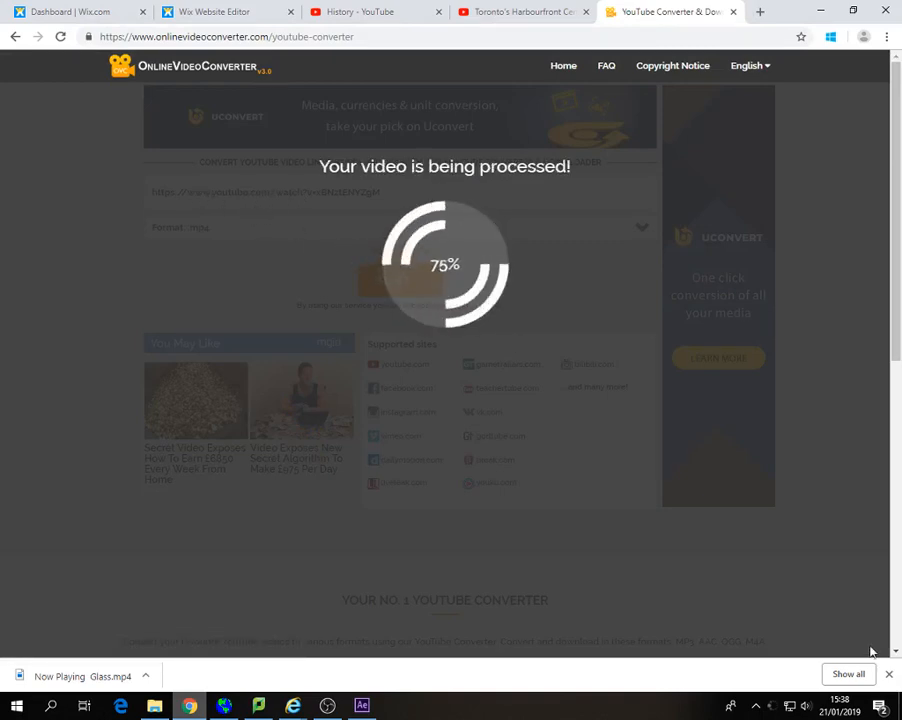
# Step: Download the converted "Toronto's Harbourfront Centre" mp4, and close the pop-up page and the converter page
pyautogui.click(888, 674)
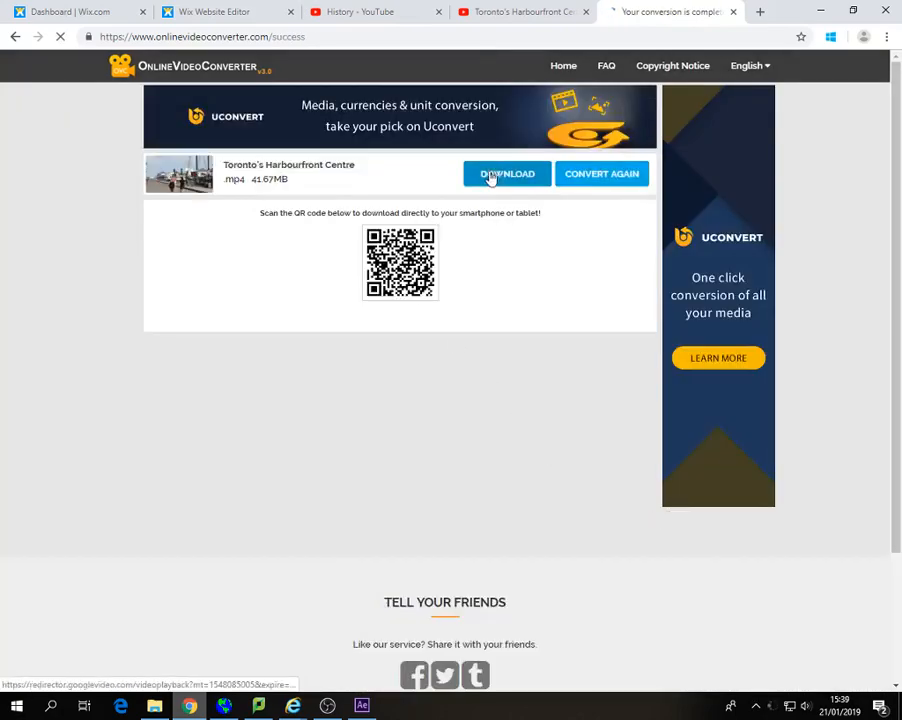
pyautogui.click(486, 174)
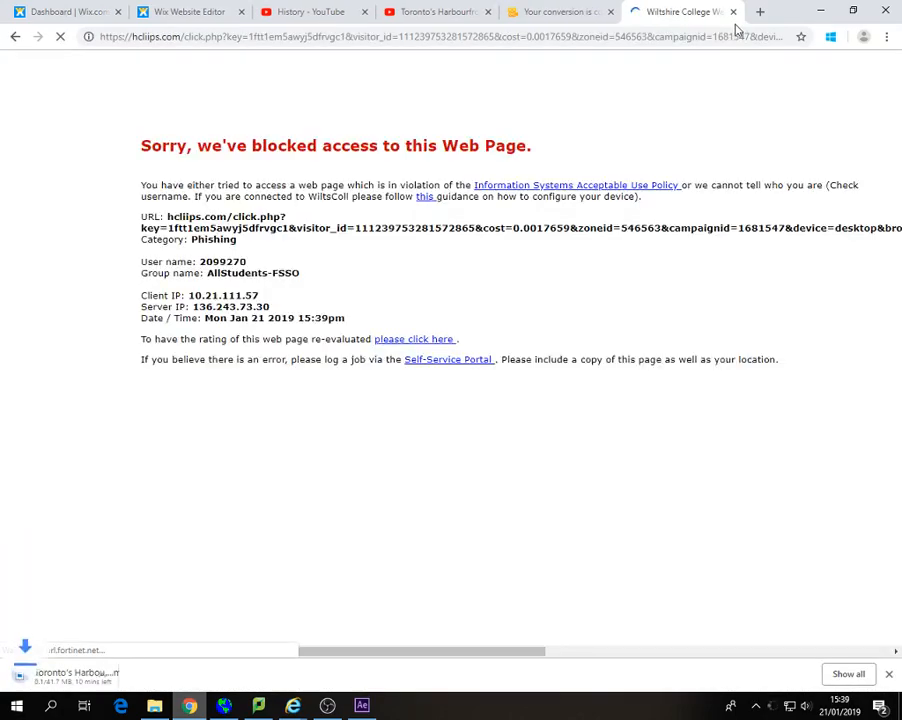
pyautogui.click(732, 12)
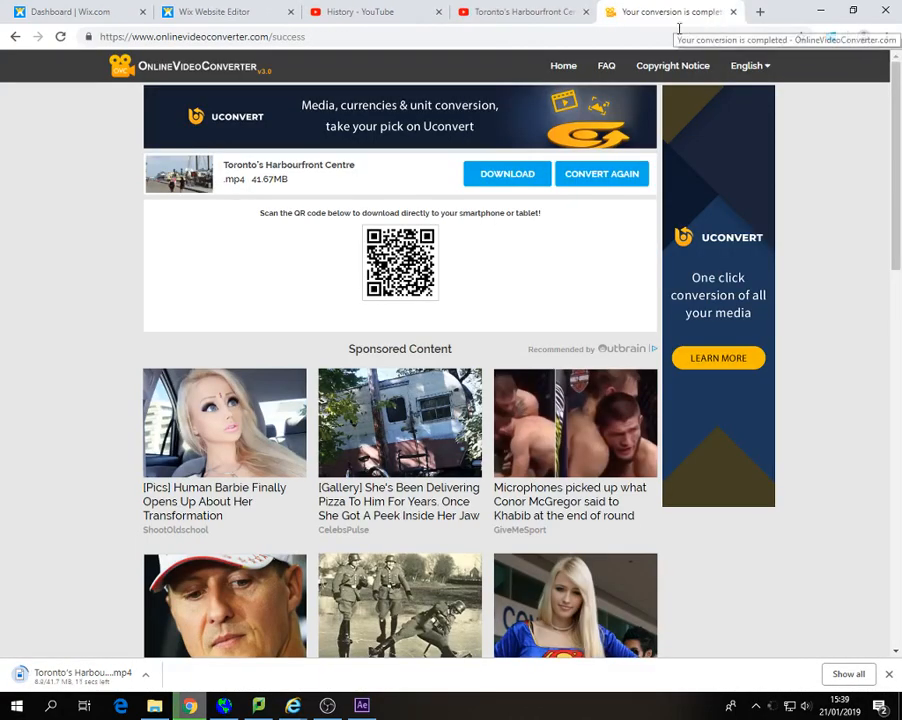
pyautogui.click(732, 12)
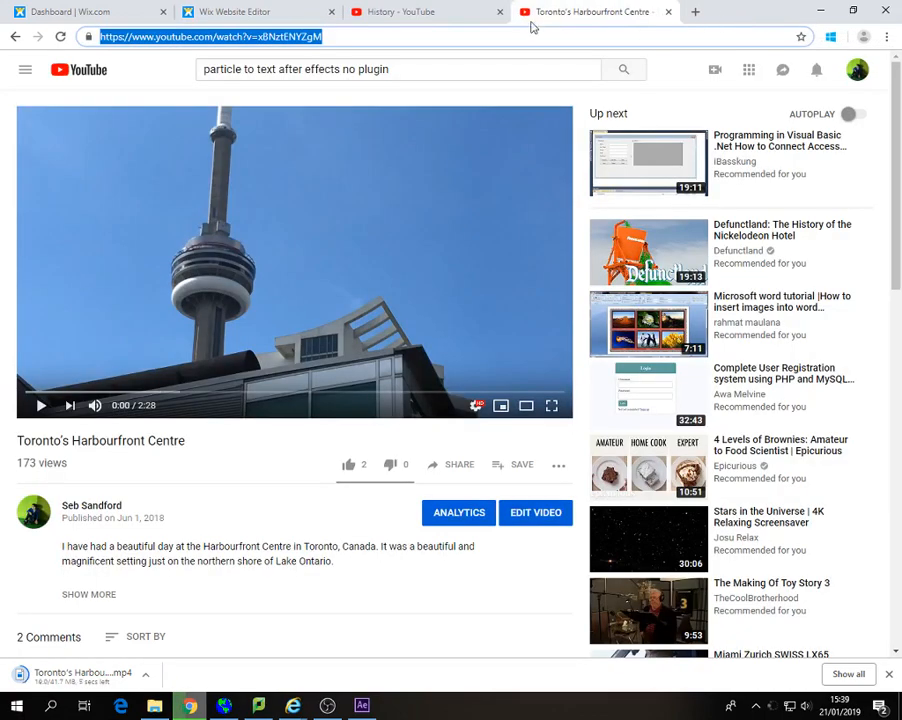
# Step: Bring the downloaded "Toronto's Harbourfront Centre.mp4" into After Effects as the uppermost layer of Comp 1
pyautogui.click(404, 12)
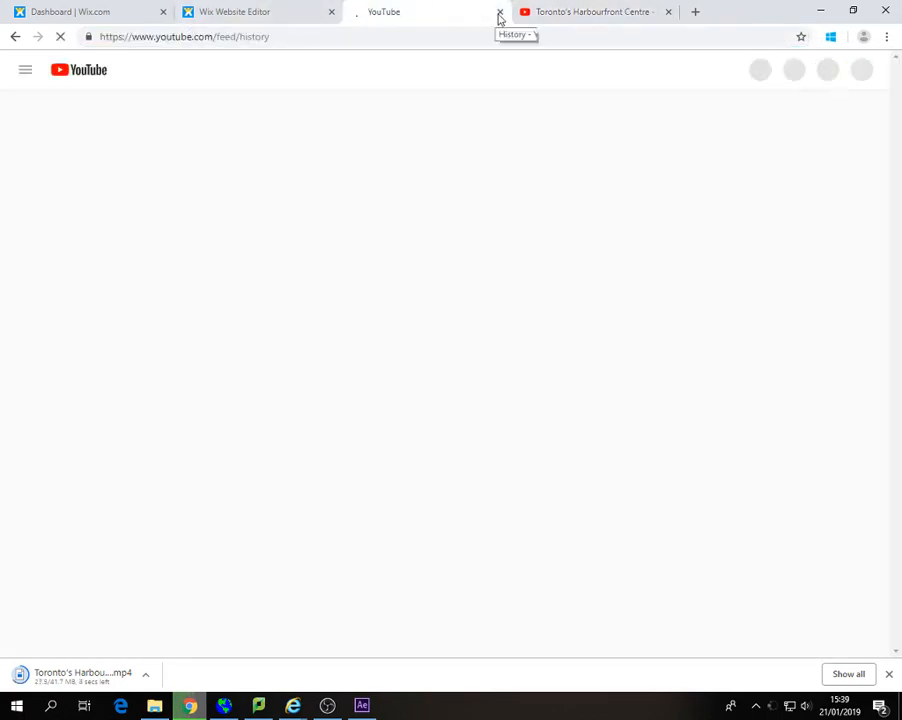
pyautogui.click(263, 8)
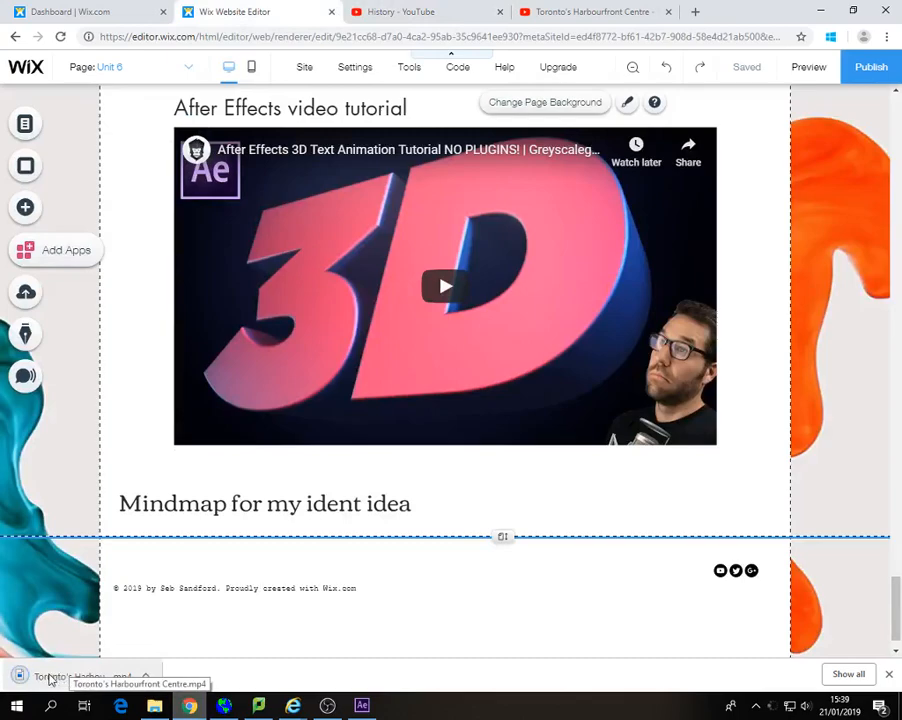
pyautogui.moveTo(50, 679); pyautogui.dragTo(120, 548)
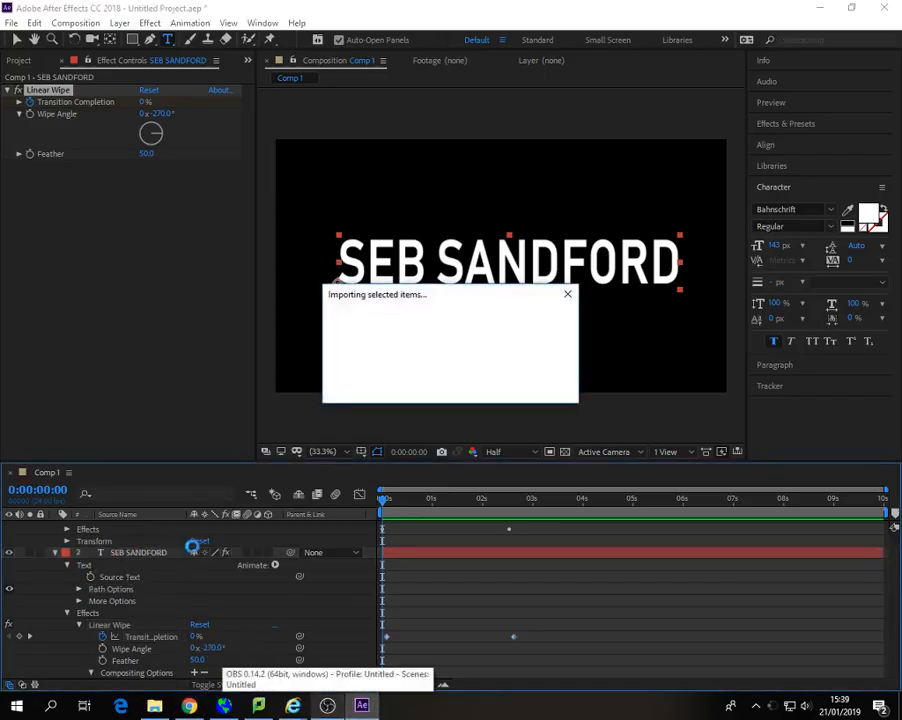
pyautogui.click(142, 528)
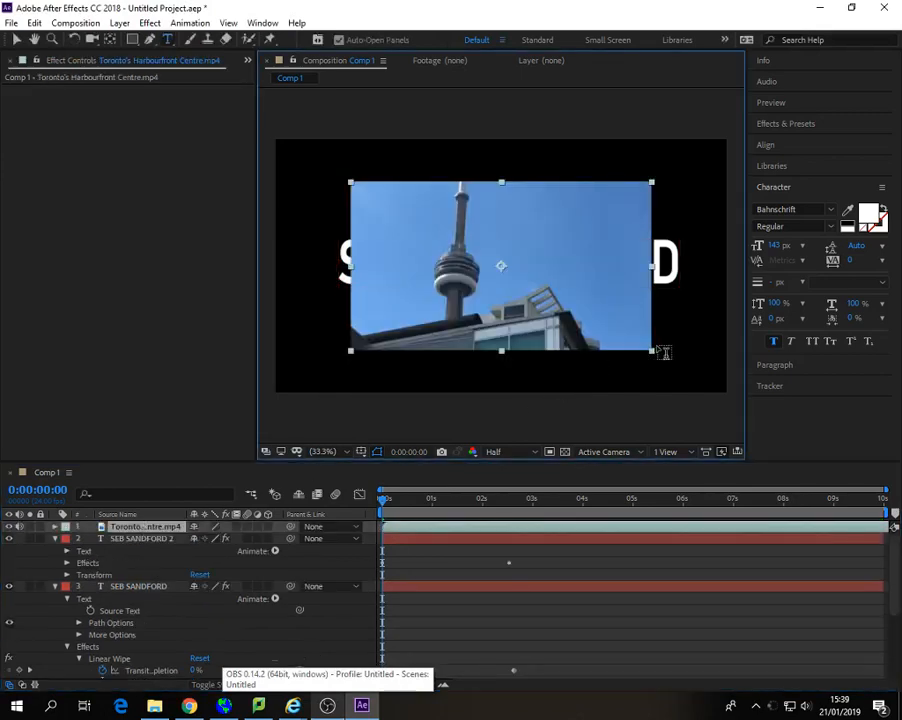
# Step: Scale the video layer up to fill the composition frame and move it below both text layers
pyautogui.click(16, 38)
pyautogui.moveTo(655, 354); pyautogui.dragTo(732, 401)
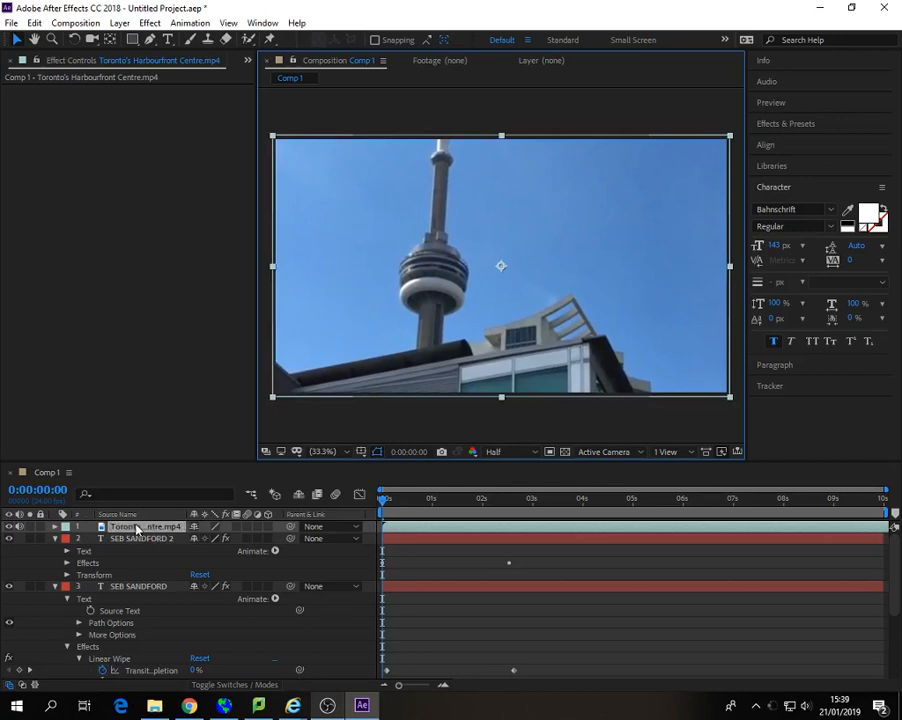
pyautogui.scroll(-2, 136, 650)
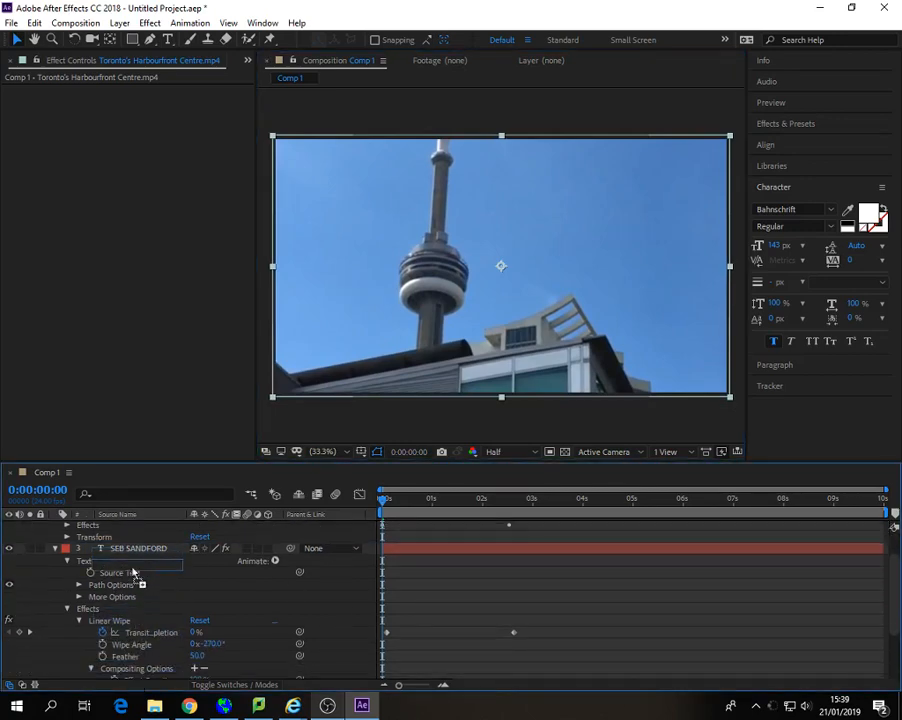
pyautogui.scroll(-4, 136, 670)
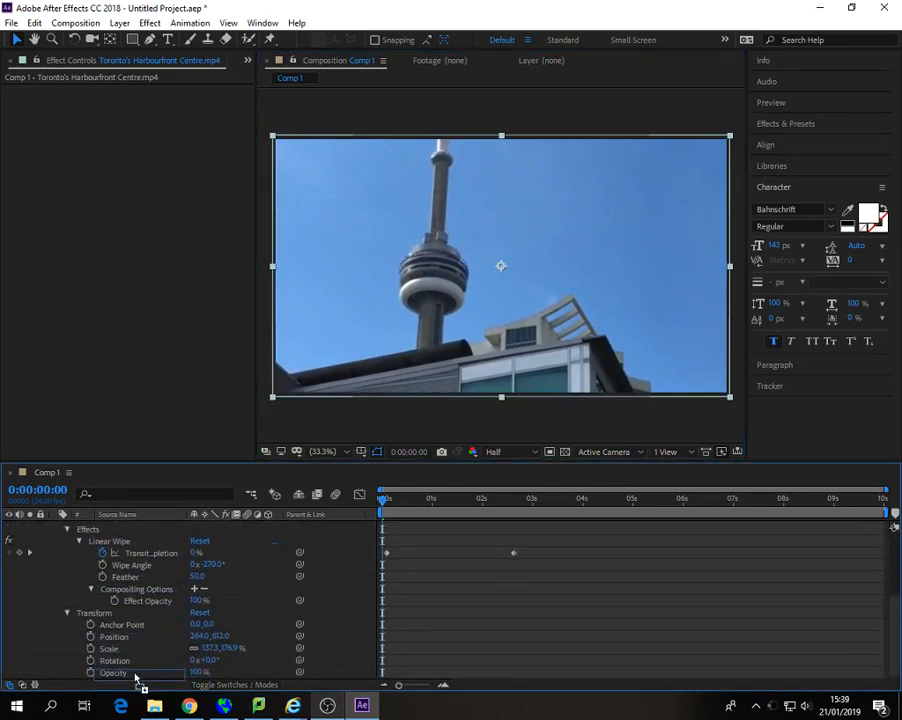
pyautogui.moveTo(133, 676); pyautogui.dragTo(135, 674)
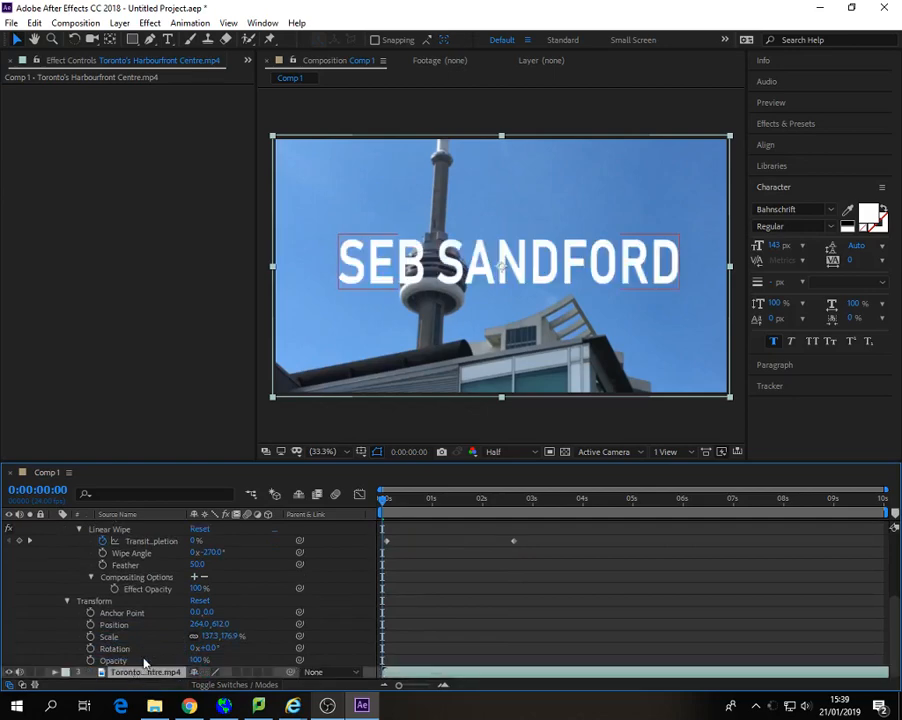
# Step: Collapse the expanded properties of both text layers in the Comp 1 timeline
pyautogui.scroll(3, 142, 664)
pyautogui.click(67, 578)
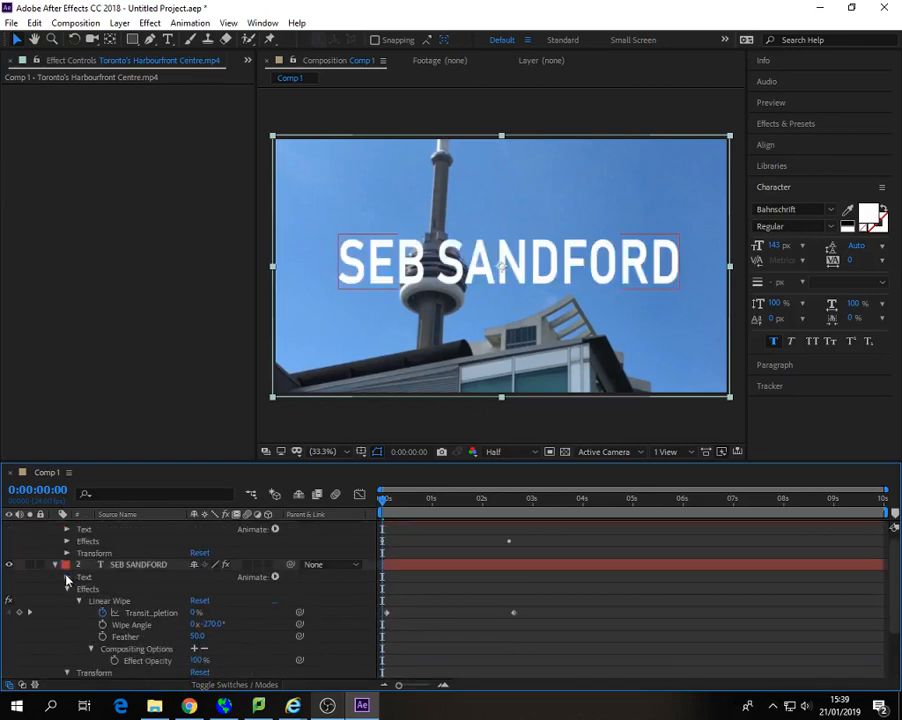
pyautogui.click(55, 566)
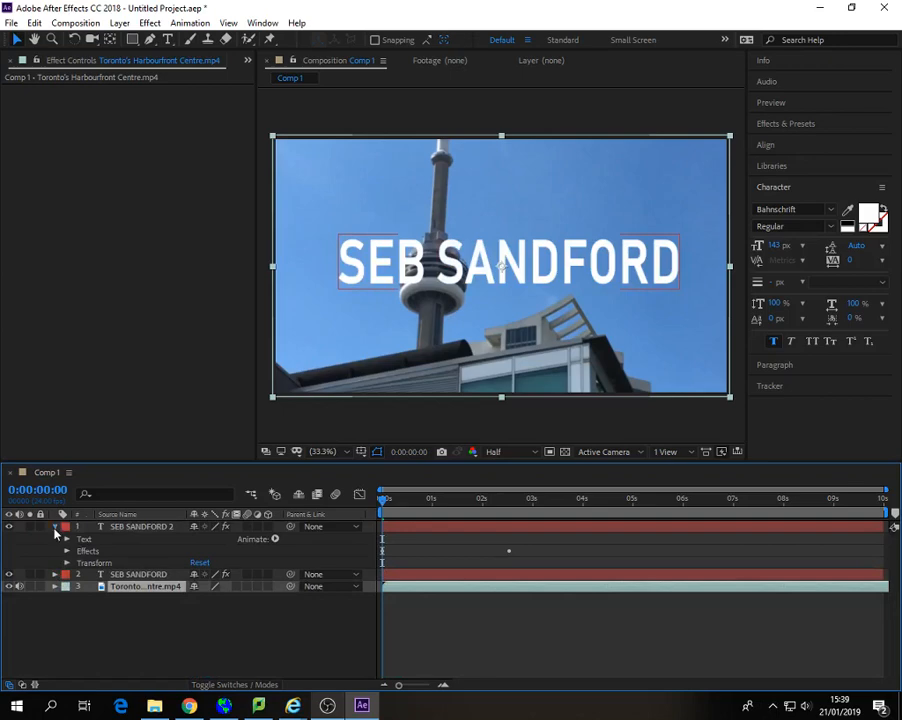
pyautogui.click(55, 527)
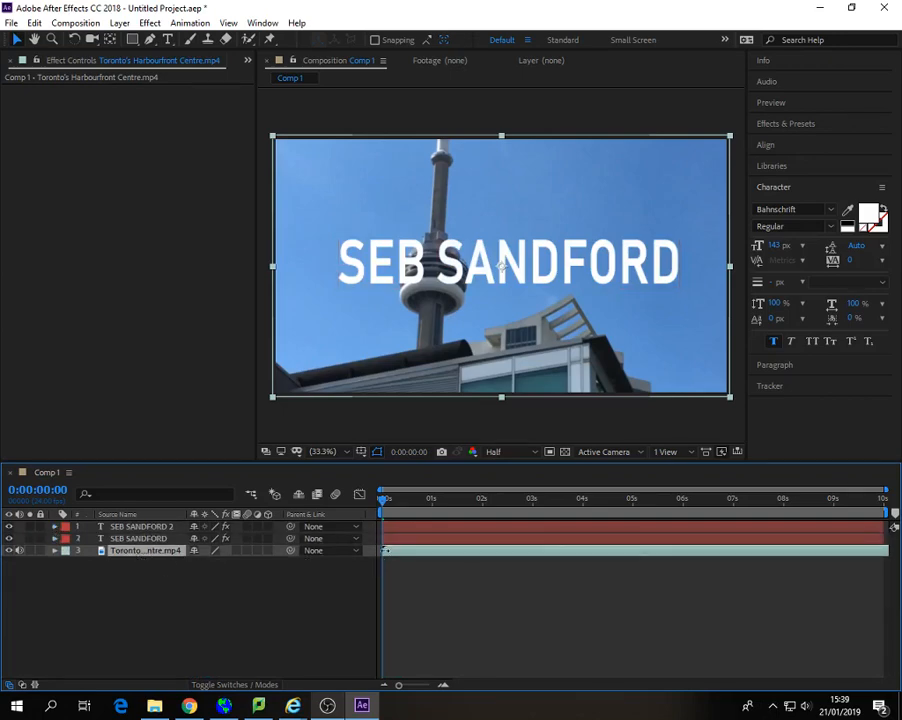
# Step: Trim about 7 seconds off the start of the video layer and slide the clip back to the composition's beginning
pyautogui.moveTo(385, 551); pyautogui.dragTo(745, 552)
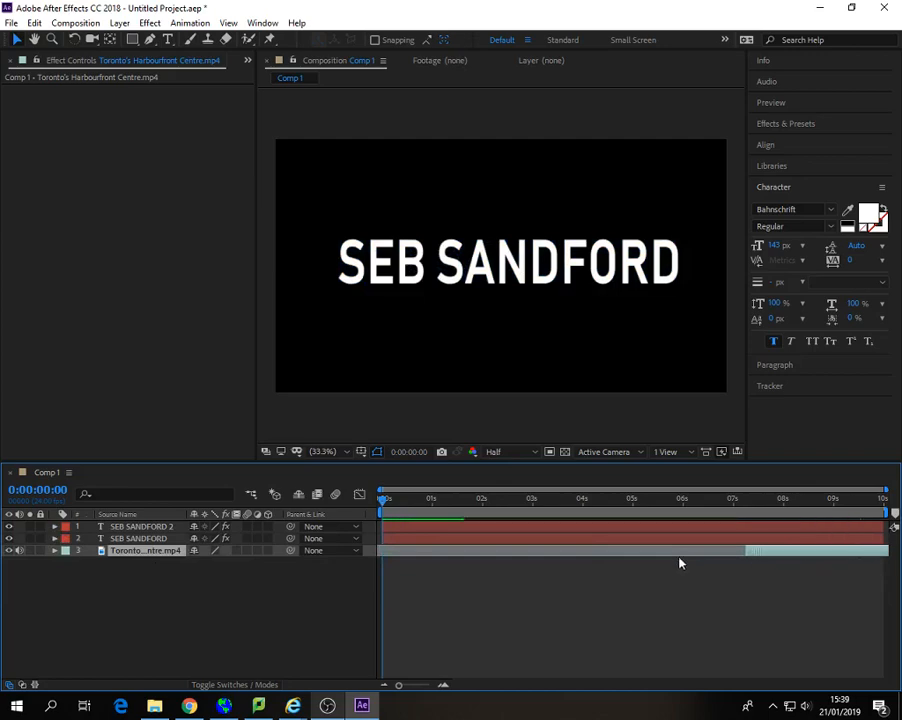
pyautogui.moveTo(679, 563); pyautogui.dragTo(410, 547)
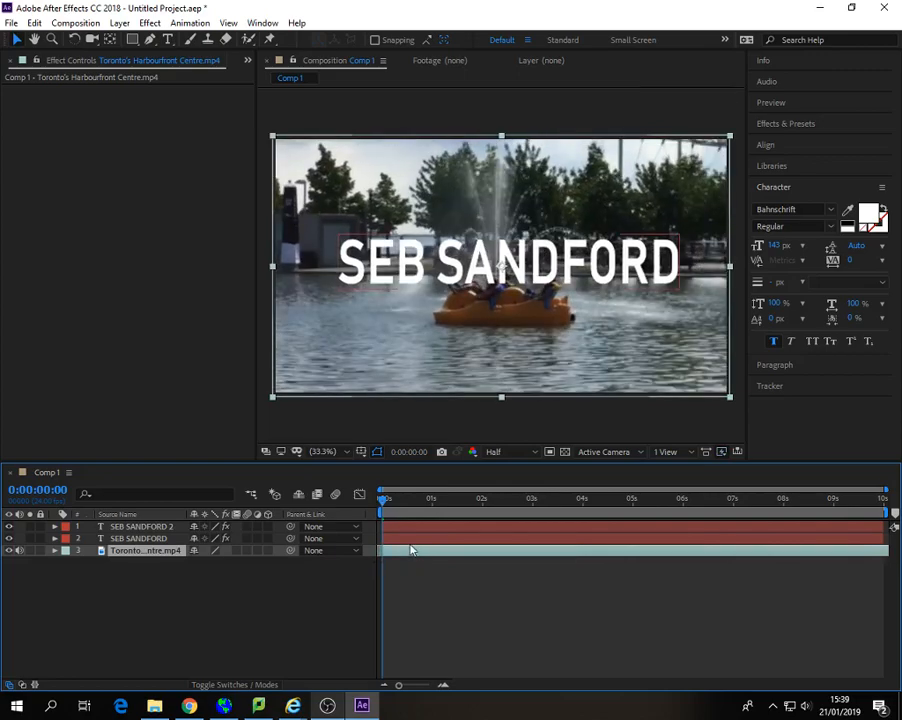
# Step: Play a preview of the composition and set the system speaker volume to 14
pyautogui.press('space')
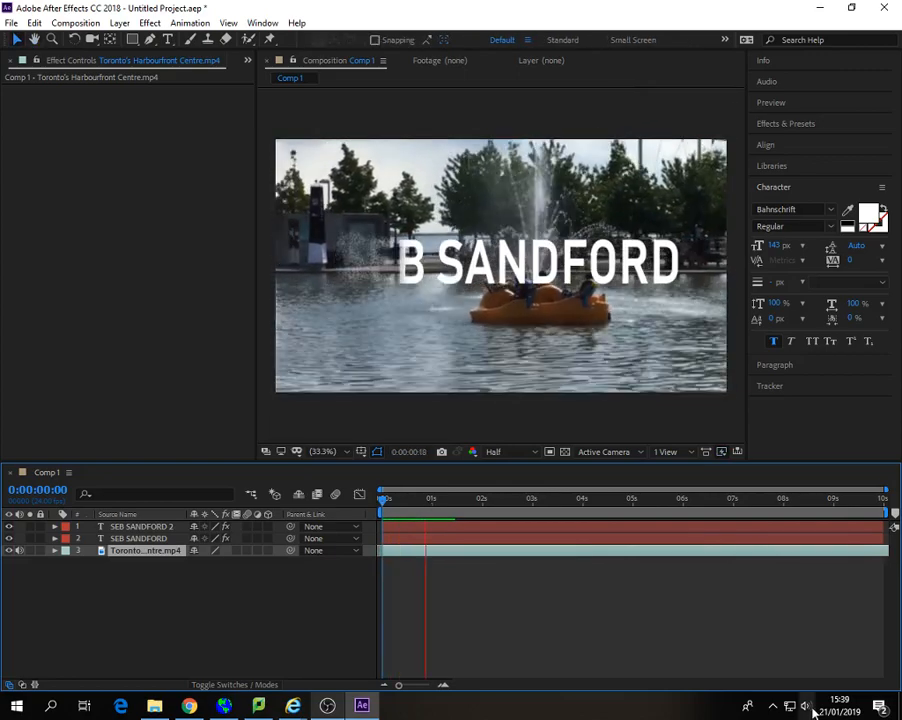
pyautogui.click(805, 706)
pyautogui.moveTo(723, 672); pyautogui.dragTo(718, 672)
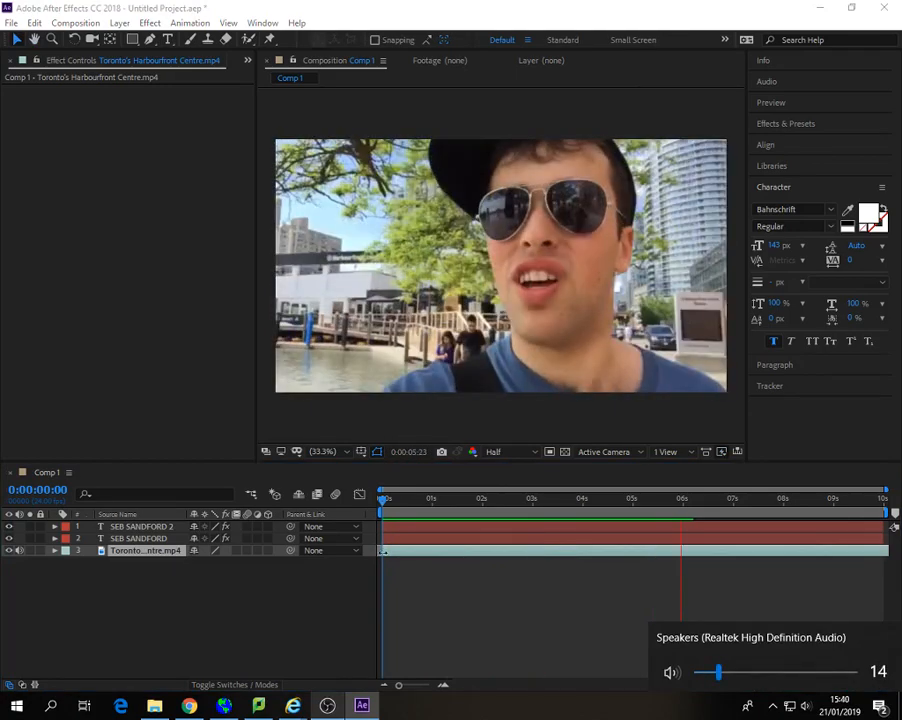
# Step: Trim more footage off the video layer's start, slide the clip back to 0 seconds, and preview the composition from its beginning
pyautogui.moveTo(382, 551); pyautogui.dragTo(586, 556)
pyautogui.moveTo(568, 506); pyautogui.dragTo(558, 504)
pyautogui.moveTo(564, 553); pyautogui.dragTo(399, 558)
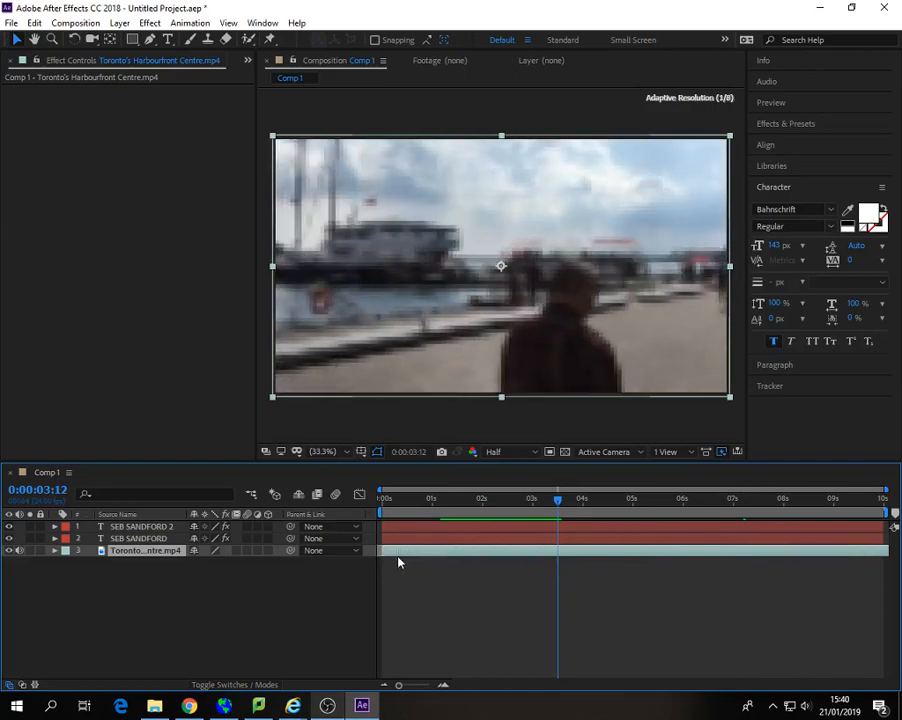
pyautogui.press('Home')
pyautogui.press('space')
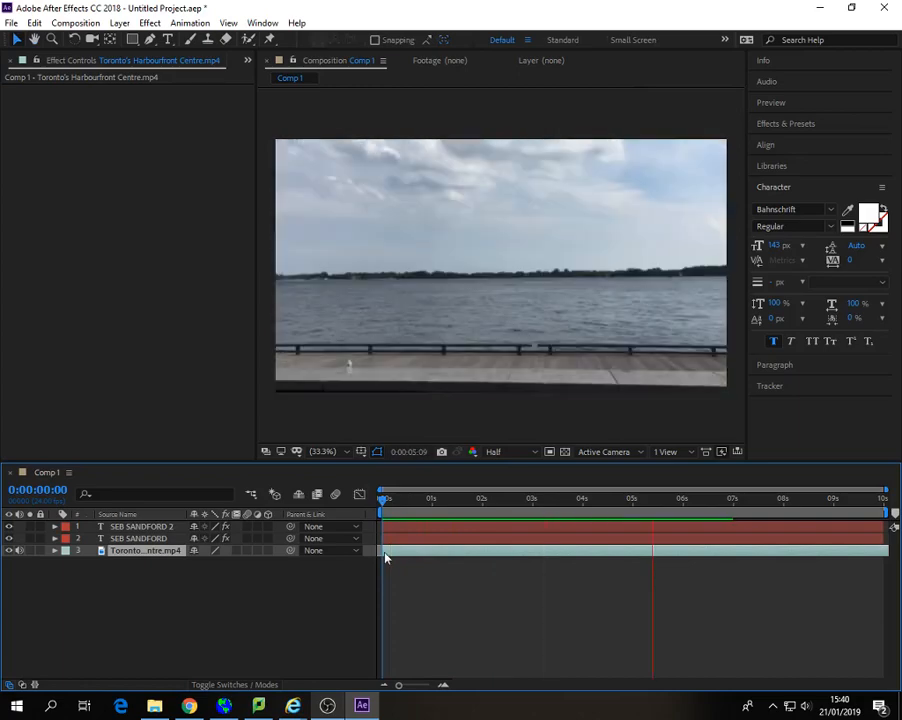
# Step: Adjust which part of the Toronto footage plays by sliding the video layer in the timeline, and preview from 0 seconds
pyautogui.press('space')
pyautogui.moveTo(634, 556); pyautogui.dragTo(394, 556)
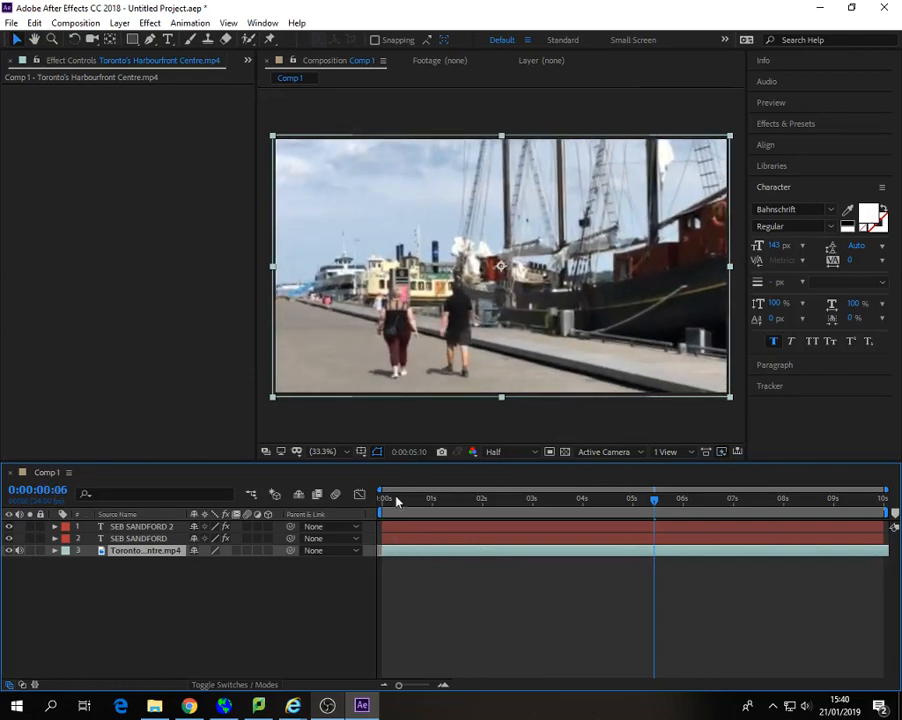
pyautogui.click(381, 499)
pyautogui.press('space')
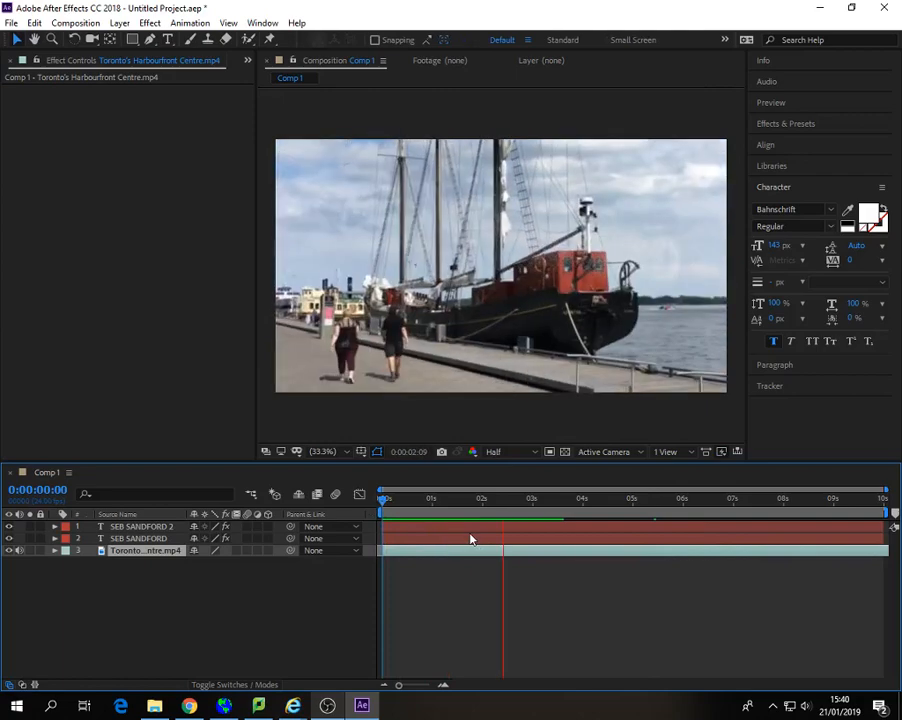
# Step: Make two small adjustments at the video layer's start, previewing the composition after each one
pyautogui.moveTo(383, 554)
pyautogui.mouseDown()
pyautogui.moveTo(870, 555)
pyautogui.moveTo(389, 556)
pyautogui.mouseUp()
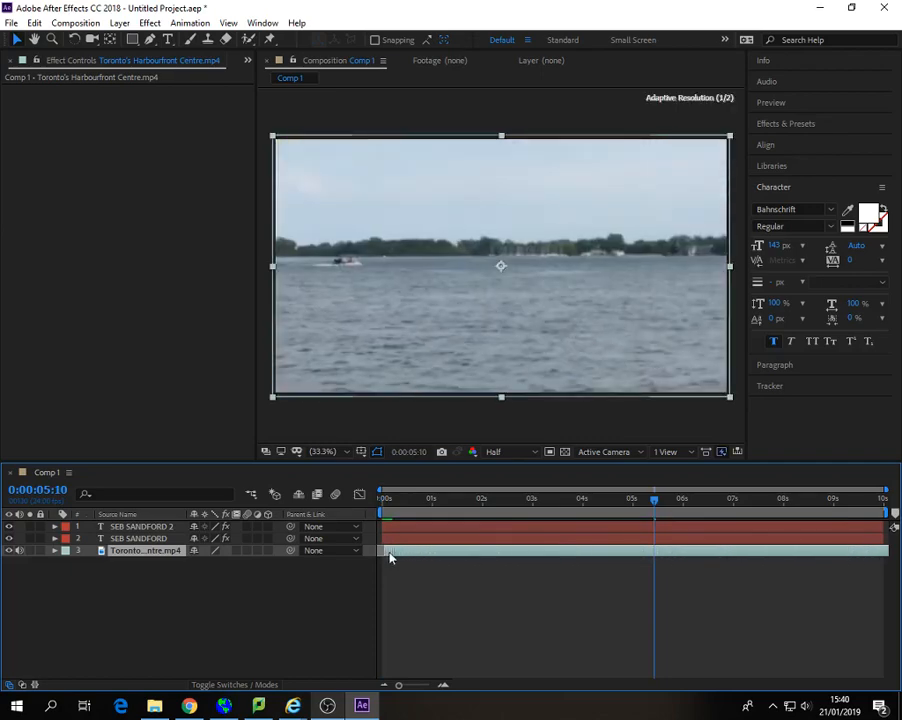
pyautogui.moveTo(417, 507)
pyautogui.mouseDown()
pyautogui.moveTo(520, 504)
pyautogui.moveTo(431, 507)
pyautogui.mouseUp()
pyautogui.press('space')
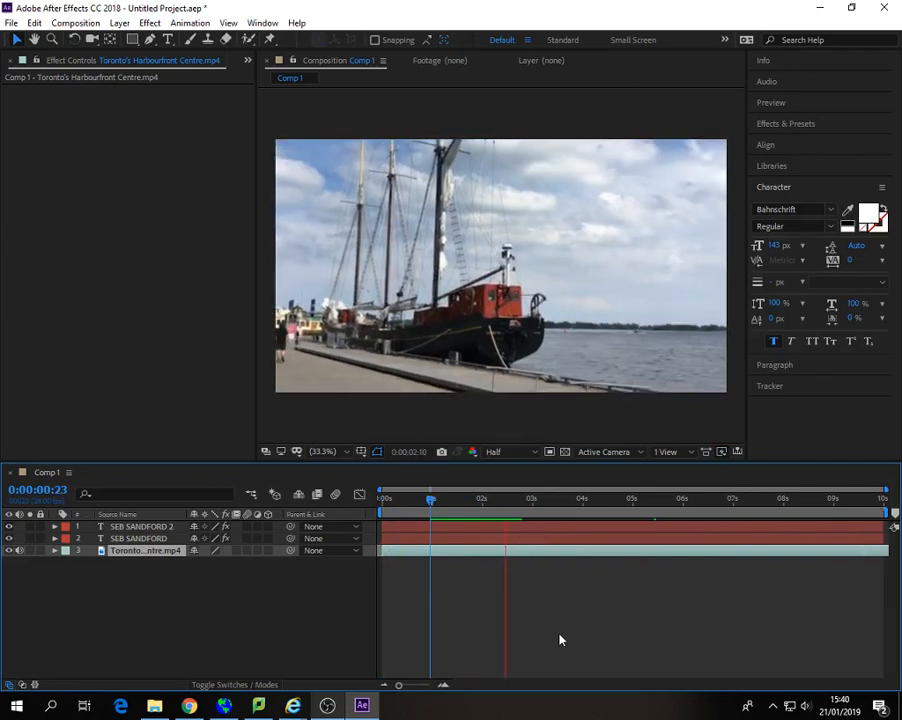
pyautogui.moveTo(383, 551)
pyautogui.mouseDown()
pyautogui.moveTo(626, 561)
pyautogui.moveTo(388, 553)
pyautogui.mouseUp()
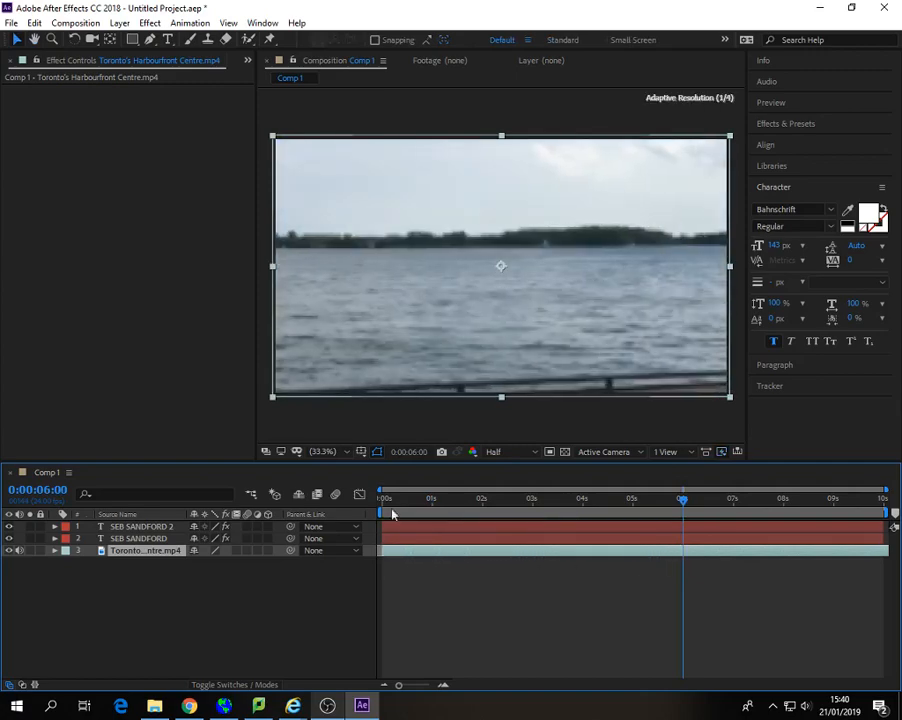
pyautogui.moveTo(388, 500); pyautogui.dragTo(372, 508)
pyautogui.press('space')
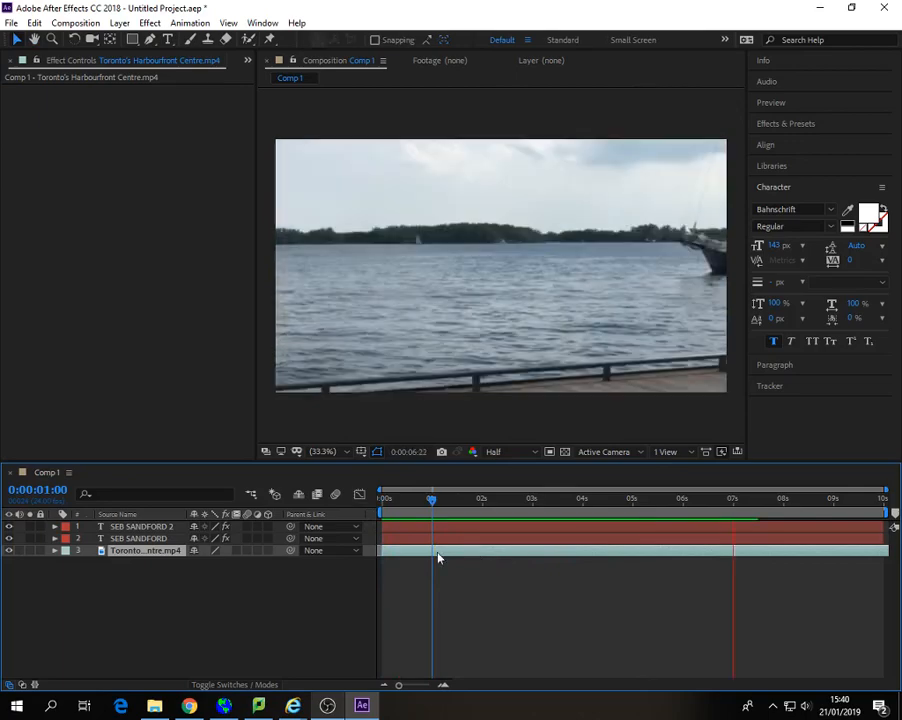
# Step: Shift the video footage about 3 seconds later, keep the layer starting at 0 seconds, and preview from the beginning
pyautogui.press('space')
pyautogui.moveTo(398, 553); pyautogui.dragTo(501, 566)
pyautogui.moveTo(847, 498); pyautogui.dragTo(884, 507)
pyautogui.moveTo(605, 562); pyautogui.dragTo(654, 564)
pyautogui.moveTo(535, 552); pyautogui.dragTo(488, 558)
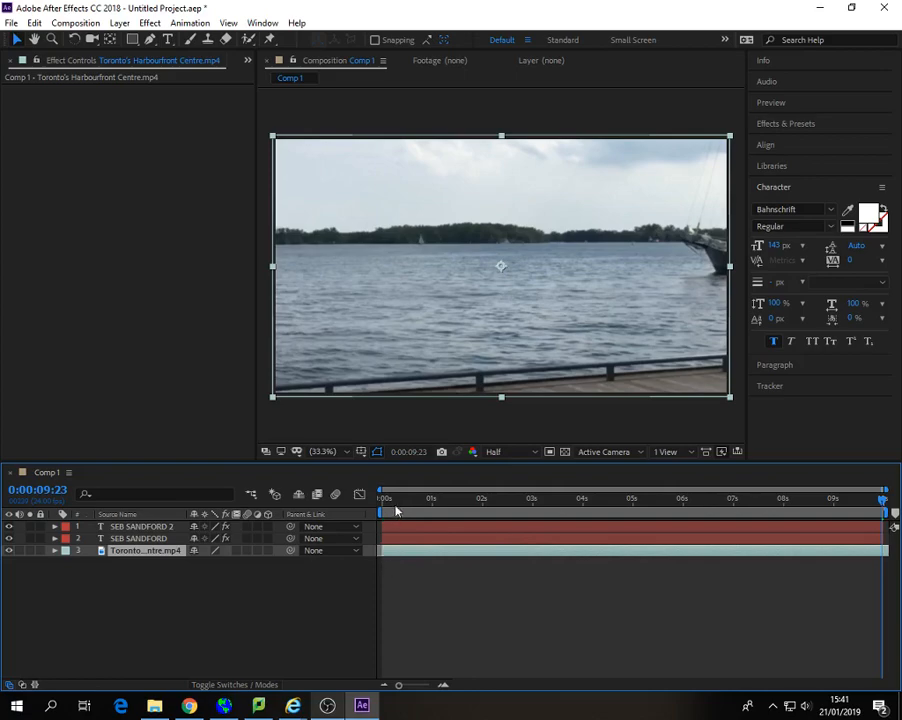
pyautogui.moveTo(397, 503); pyautogui.dragTo(371, 503)
pyautogui.press('space')
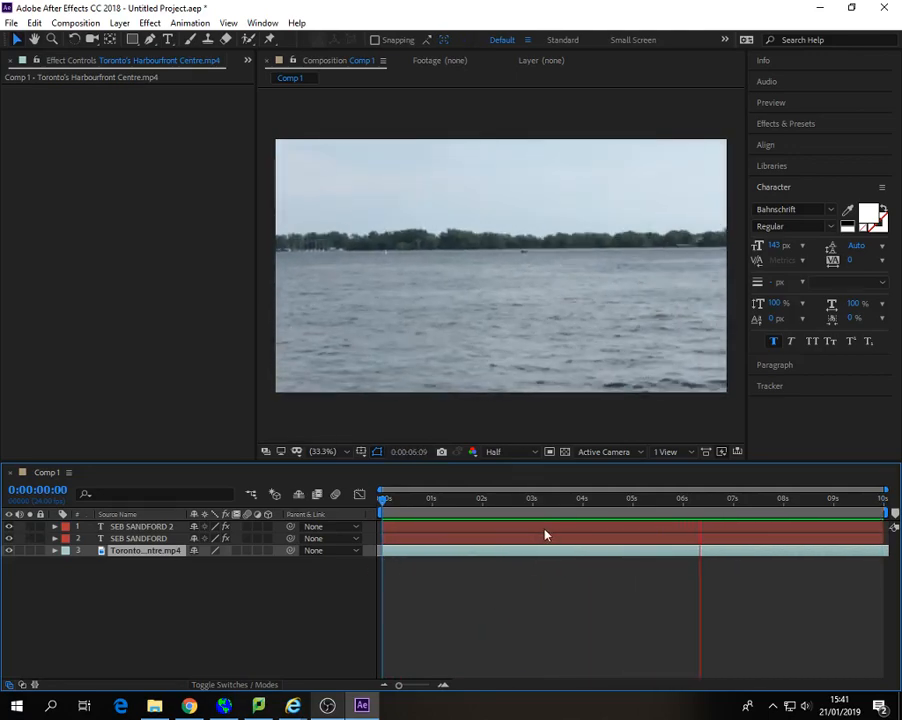
# Step: Reveal the CC Particle Systems II Producer Position and Linear Wipe Transition Completion keyframes of the two text layers in the timeline
pyautogui.click(55, 540)
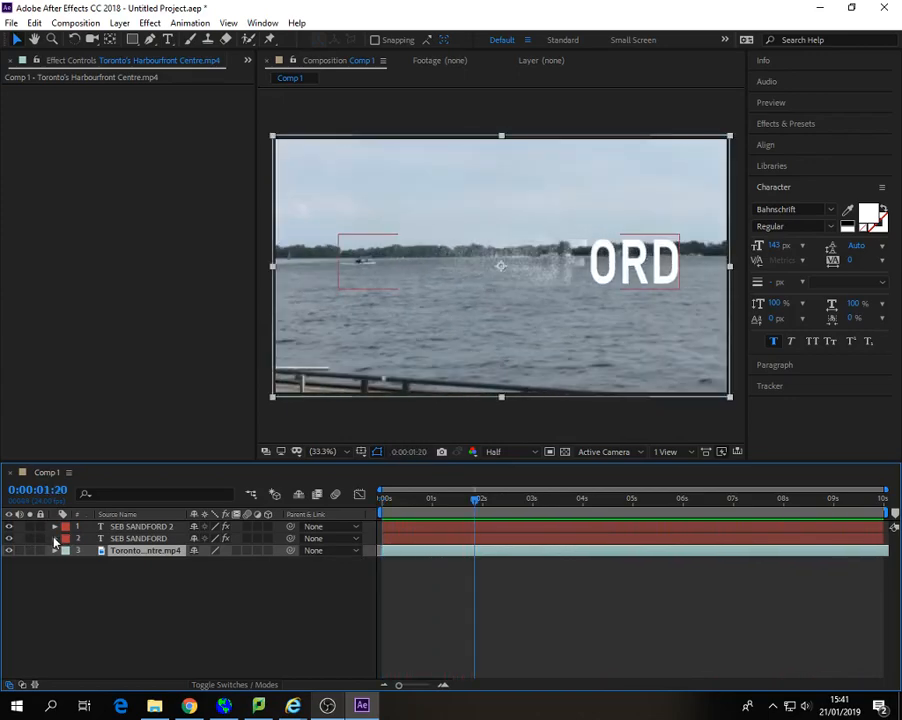
pyautogui.click(55, 538)
pyautogui.click(55, 527)
pyautogui.click(203, 567)
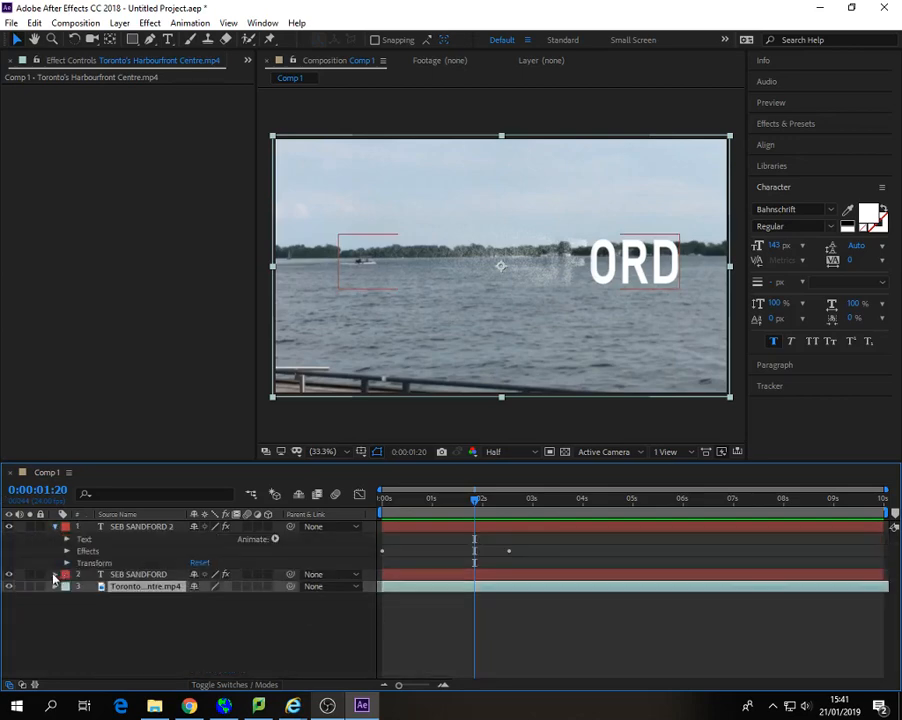
pyautogui.click(54, 575)
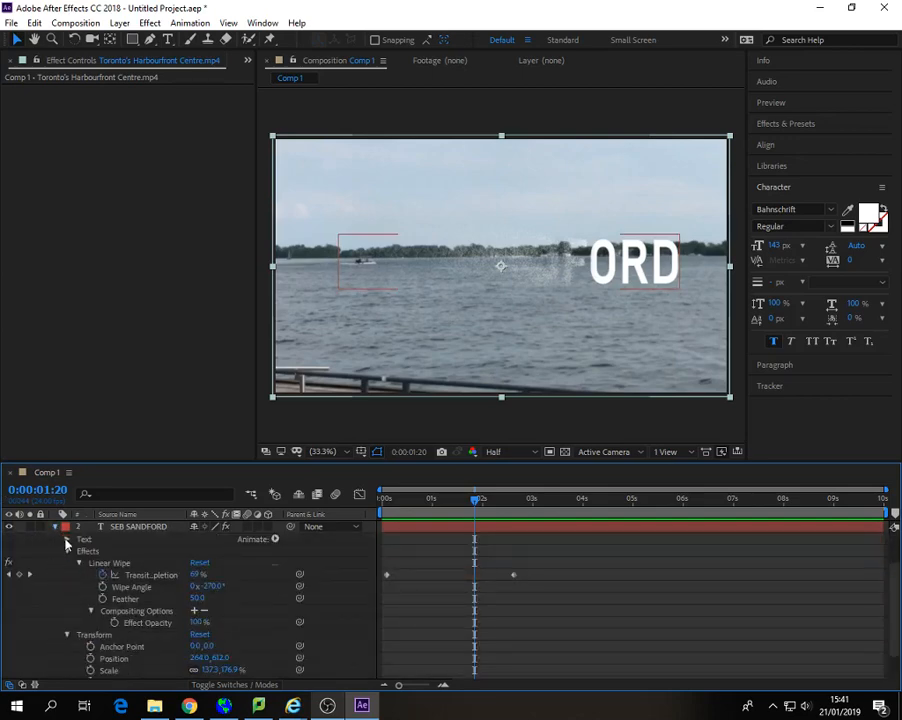
pyautogui.hotkey('ctrl', 'd')
pyautogui.click(67, 551)
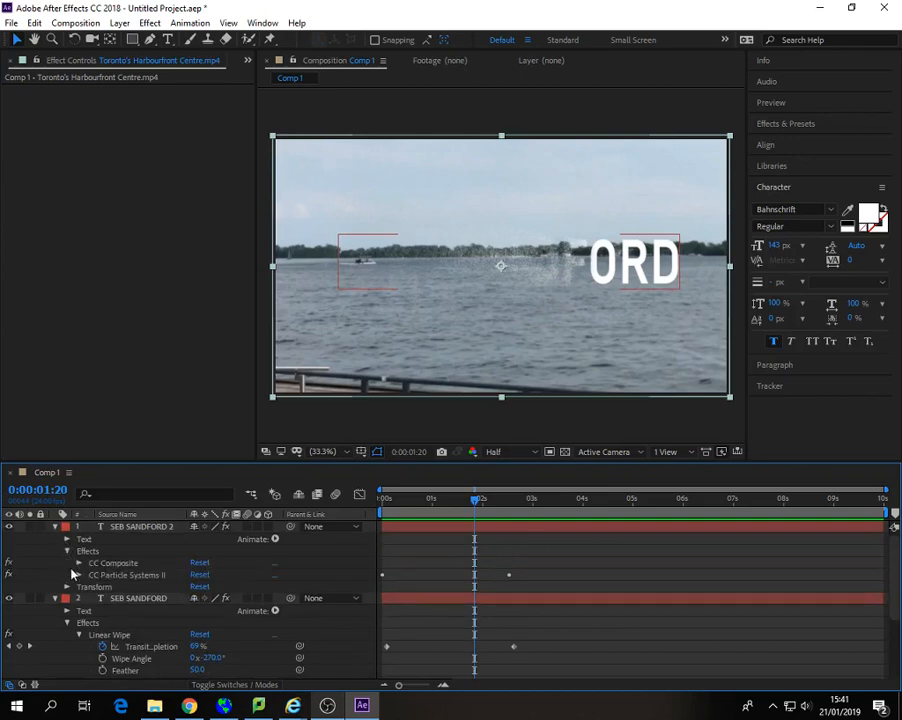
pyautogui.click(79, 575)
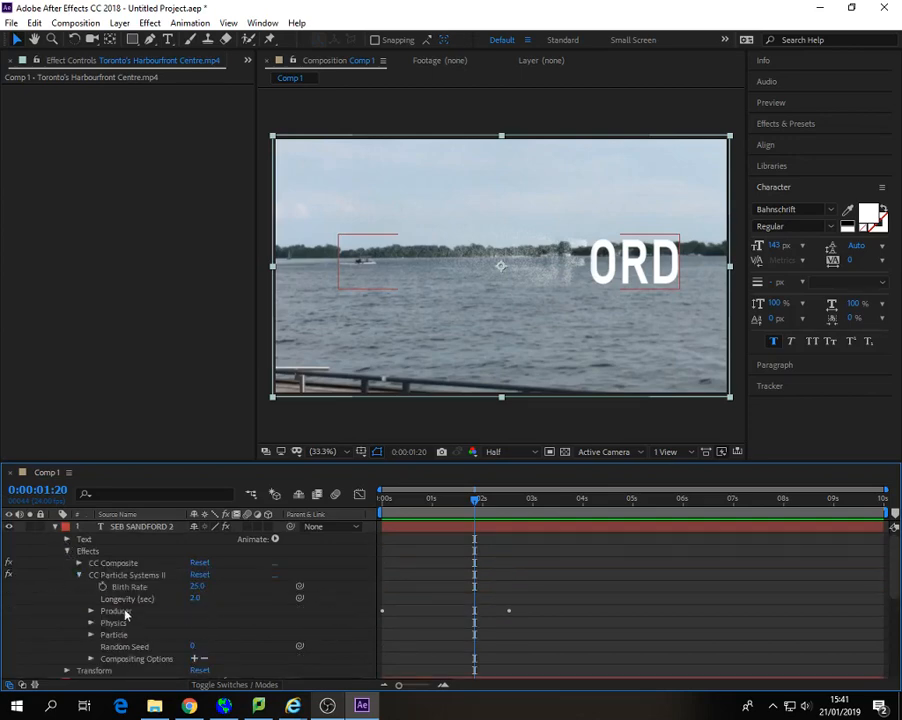
pyautogui.click(90, 611)
pyautogui.scroll(-5, 360, 652)
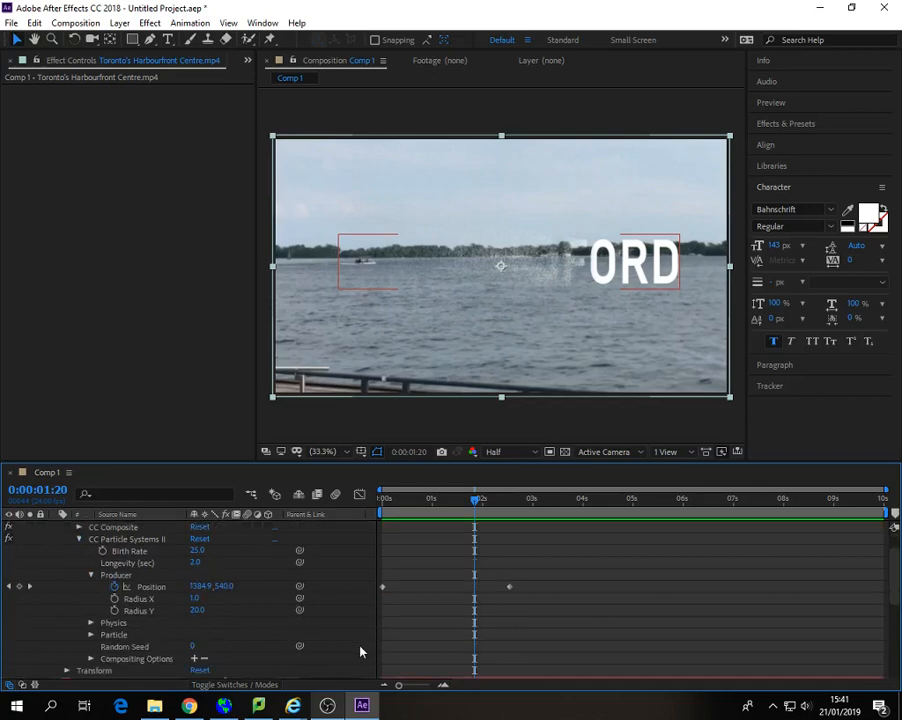
pyautogui.scroll(2, 360, 652)
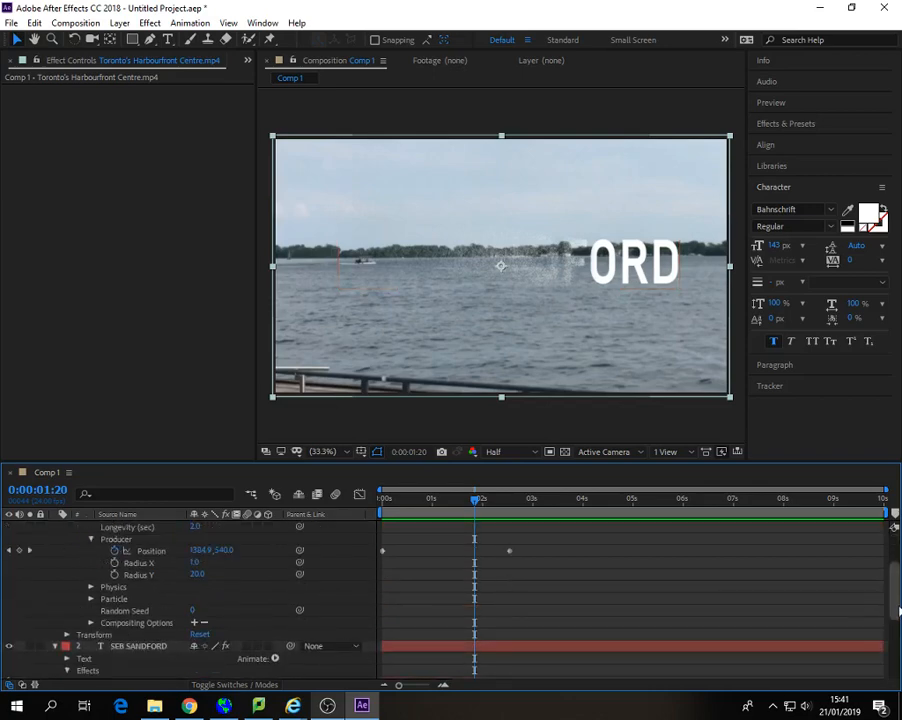
pyautogui.moveTo(896, 606); pyautogui.dragTo(898, 615)
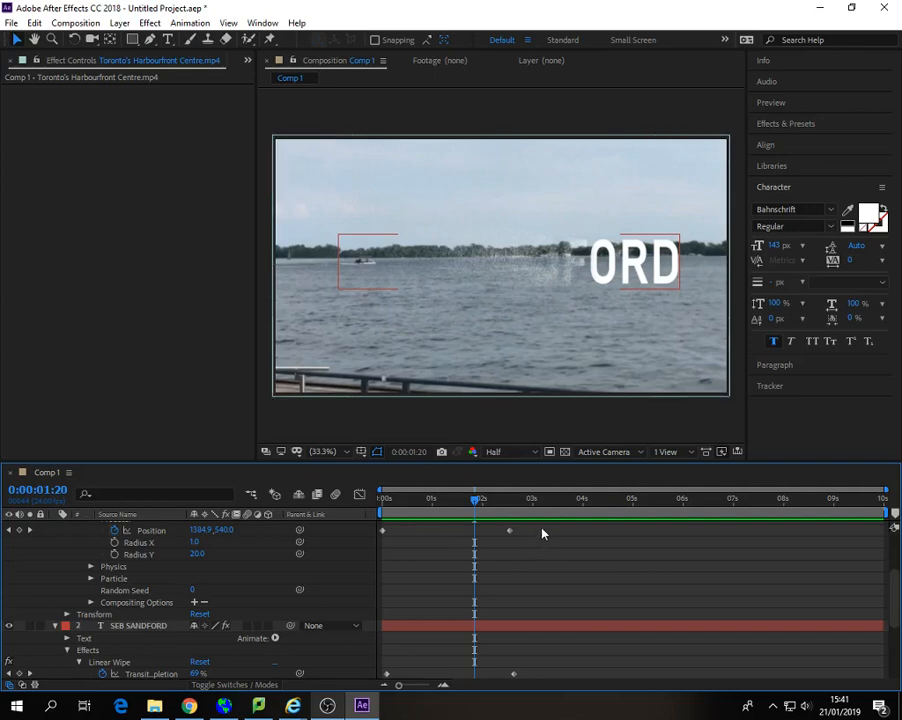
# Step: Move all Producer Position and Transition Completion keyframes together about 2.3 seconds later and preview the animation
pyautogui.moveTo(541, 528); pyautogui.dragTo(383, 683)
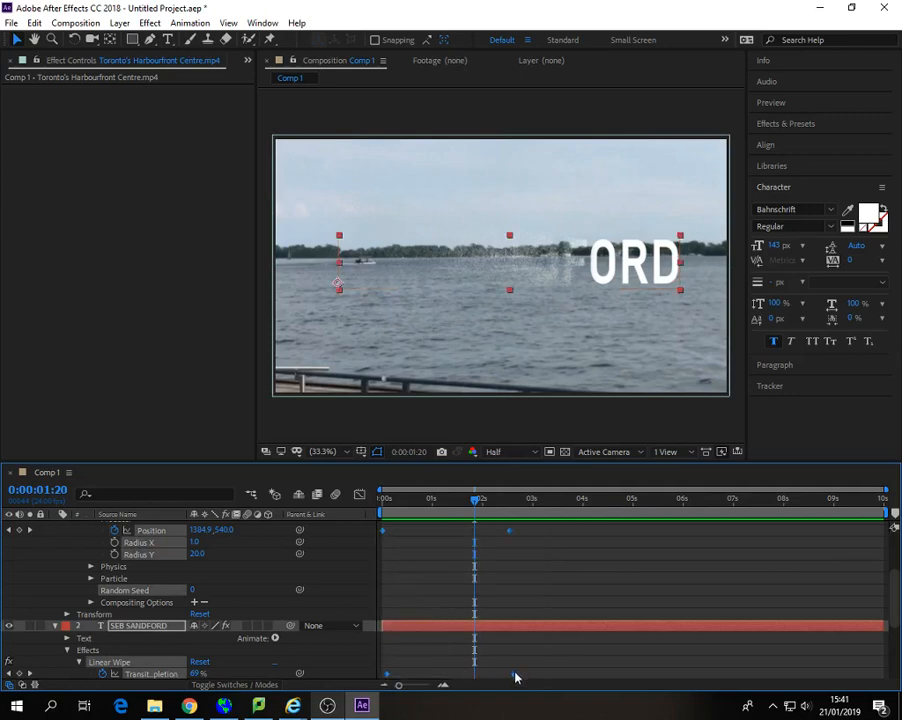
pyautogui.moveTo(515, 678); pyautogui.dragTo(631, 673)
pyautogui.press('space')
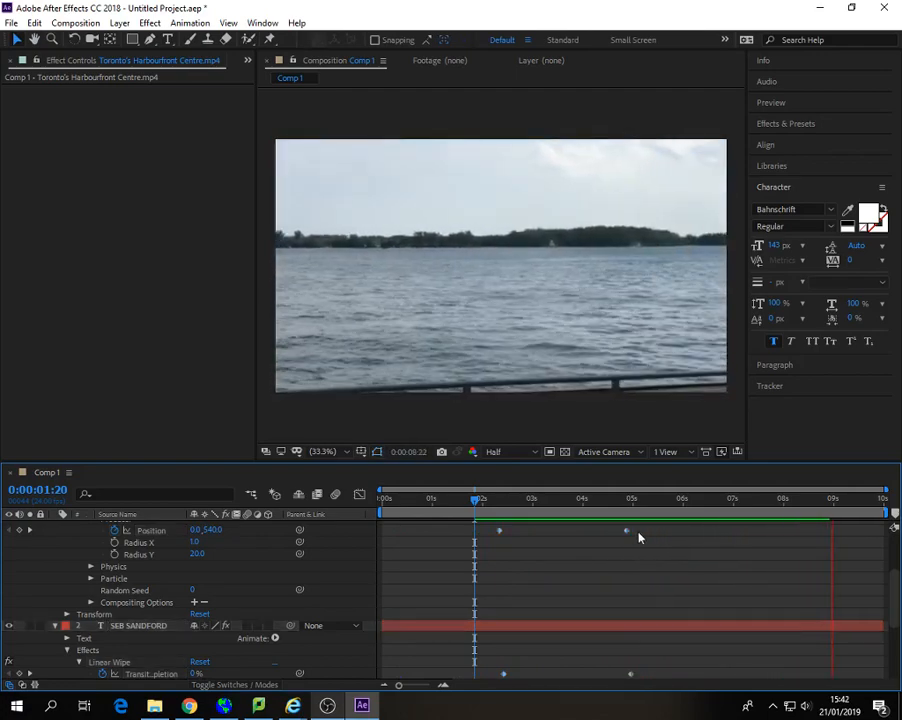
# Step: Move the last Producer Position and Transition Completion keyframes about 0.7 seconds later and preview from 0:00:02:09
pyautogui.click(640, 531)
pyautogui.moveTo(636, 527); pyautogui.dragTo(664, 678)
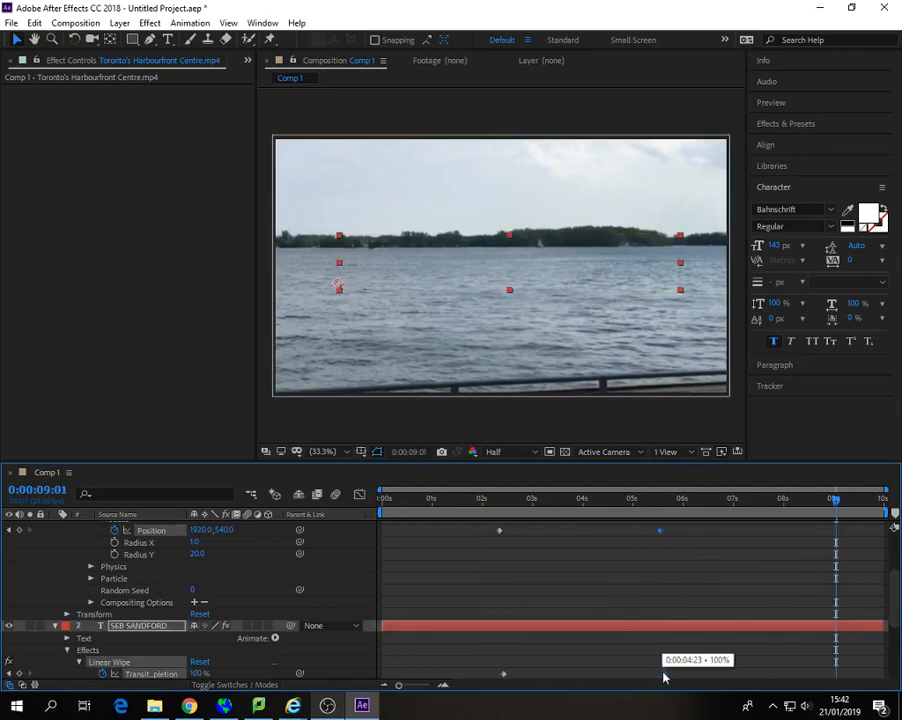
pyautogui.click(503, 500)
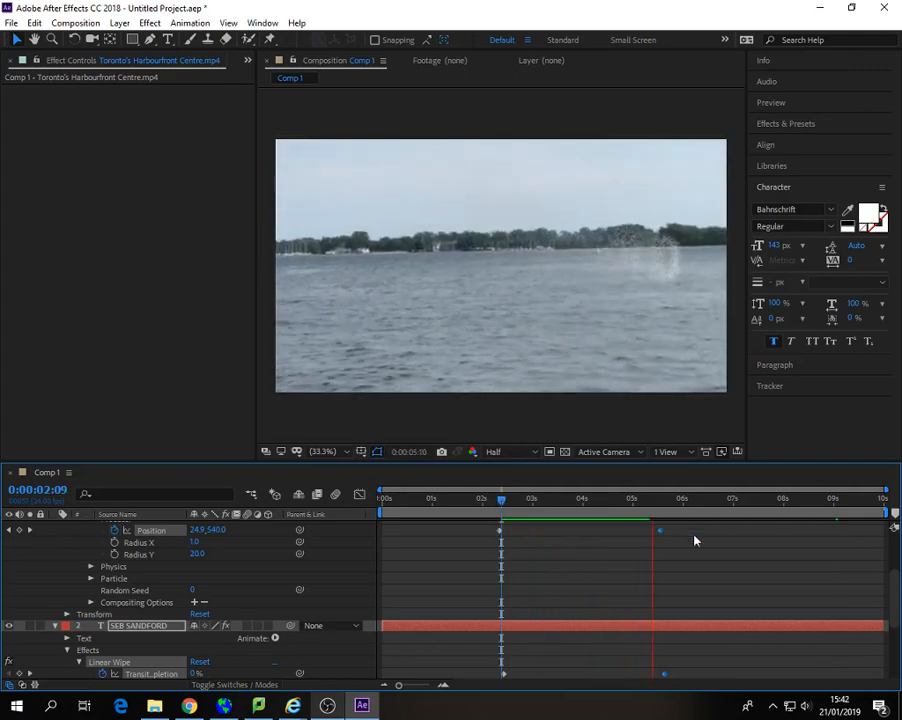
pyautogui.press('space')
# Step: Preview the whole composition from its beginning, collapse both text layers' properties, and return the playhead to 0 seconds
pyautogui.moveTo(502, 504); pyautogui.dragTo(344, 506)
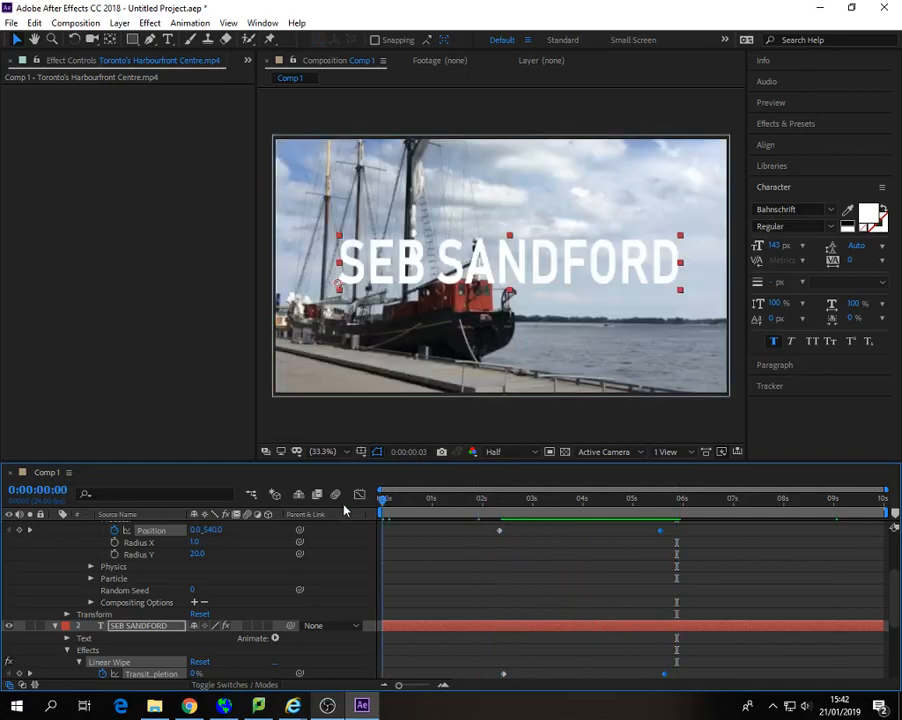
pyautogui.press('space')
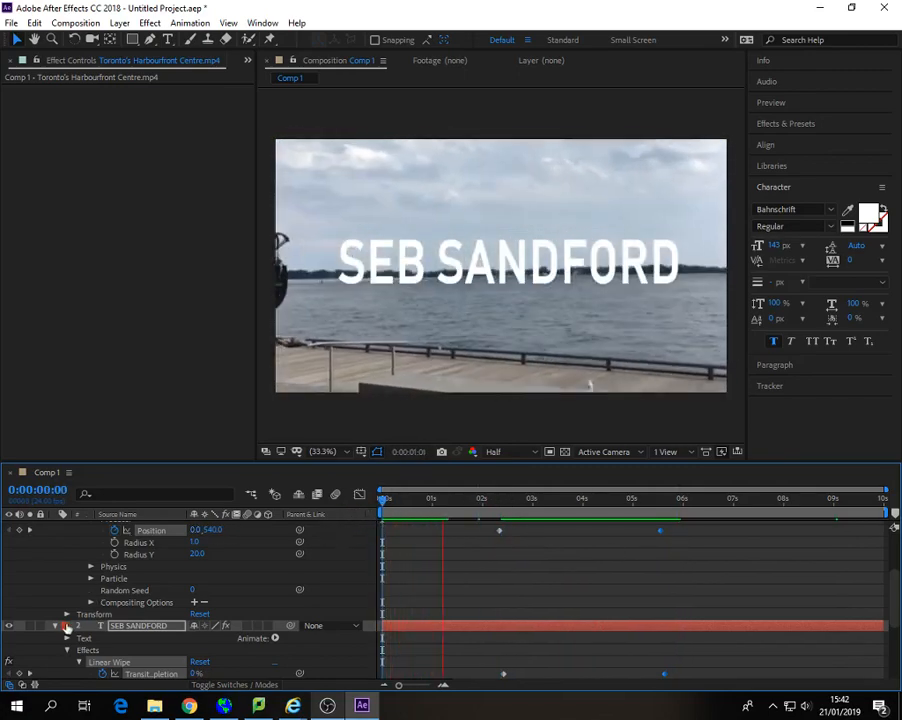
pyautogui.click(55, 626)
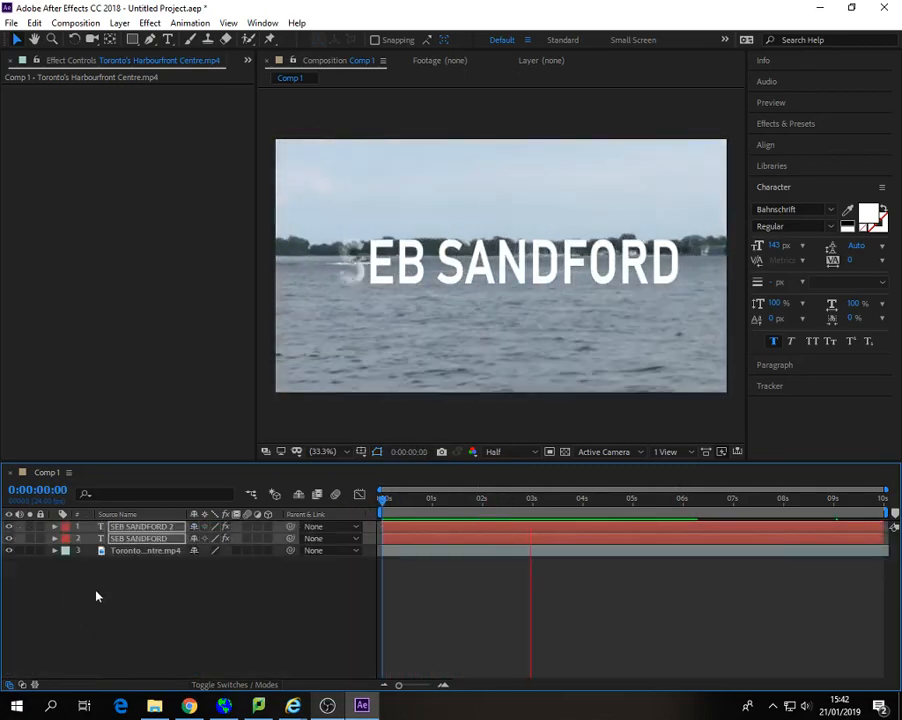
pyautogui.click(96, 596)
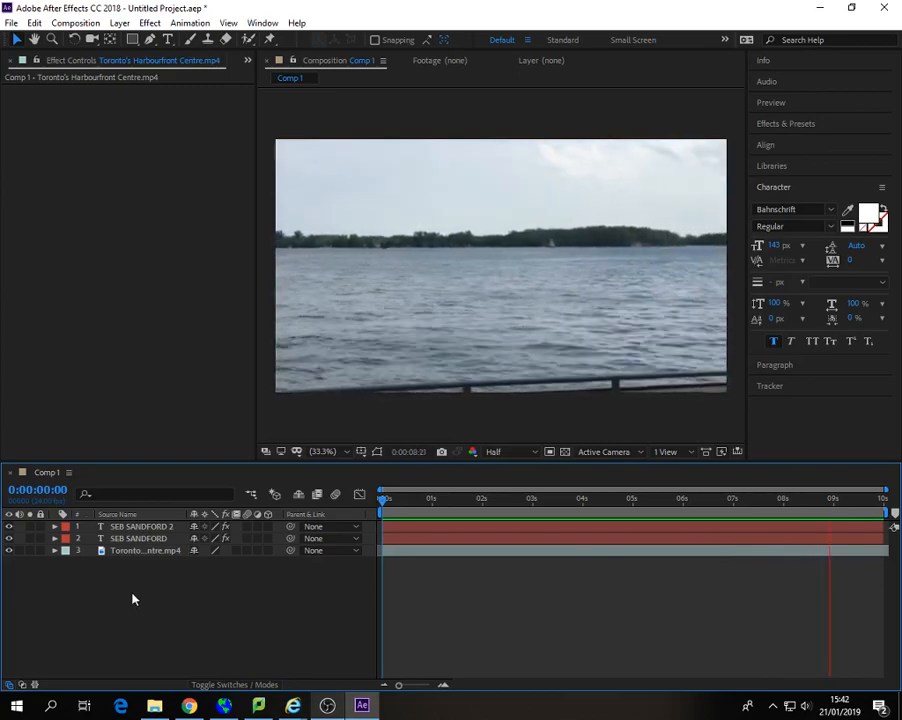
pyautogui.moveTo(610, 500); pyautogui.dragTo(558, 515)
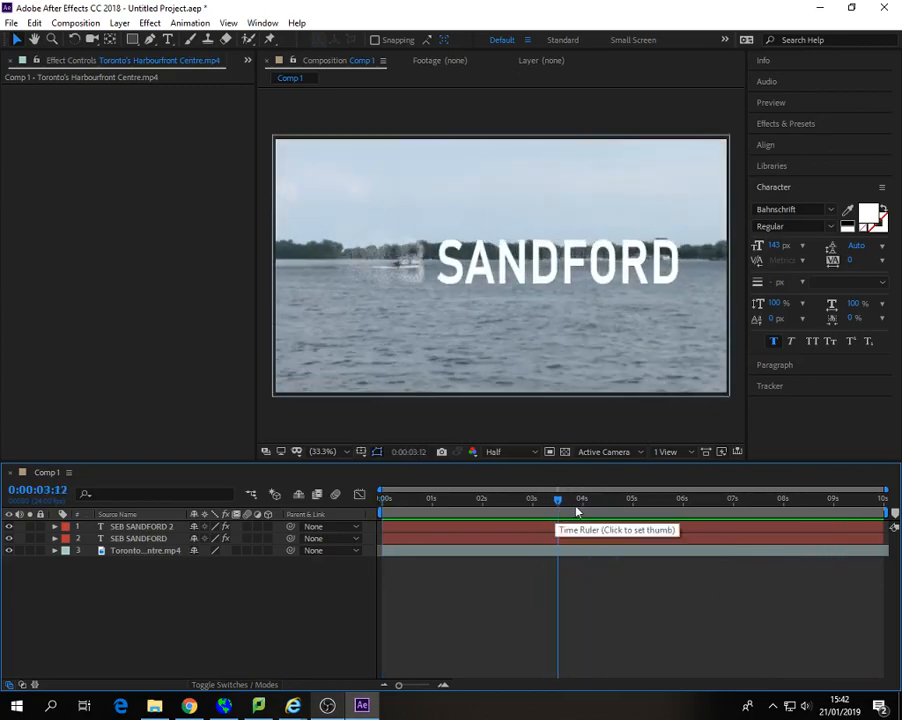
pyautogui.moveTo(572, 506); pyautogui.dragTo(348, 500)
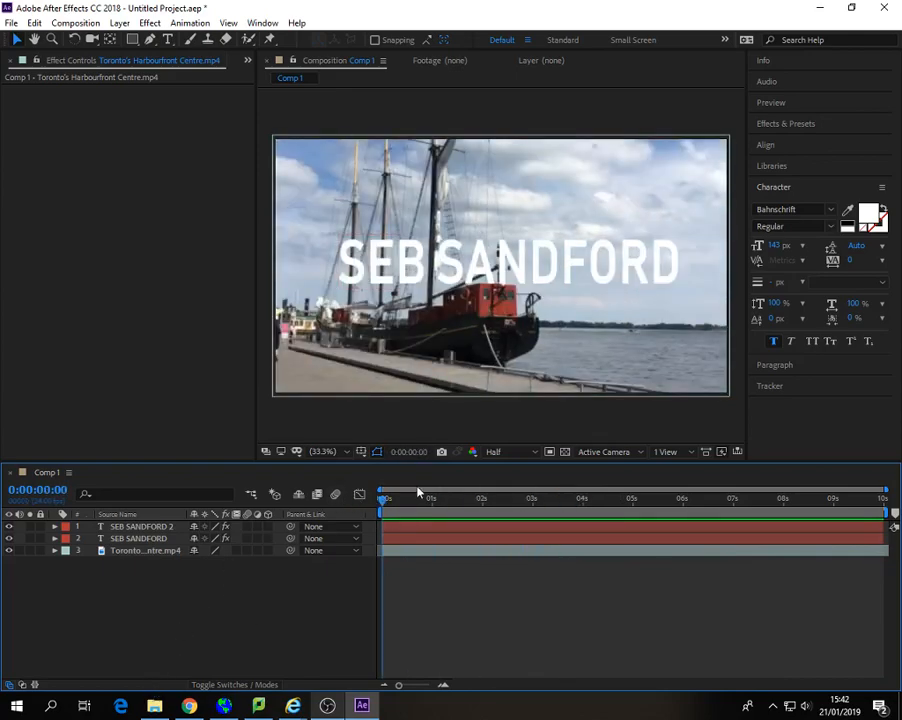
# Step: Activate the Type tool and review the effect settings of both text layers
pyautogui.click(131, 528)
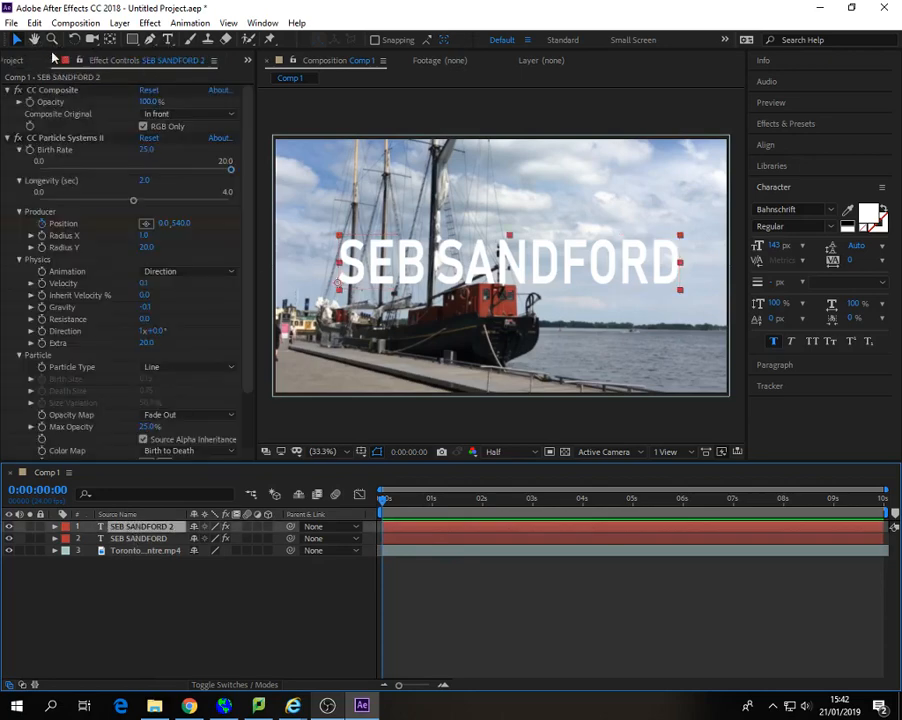
pyautogui.doubleClick(138, 528)
pyautogui.press('Escape')
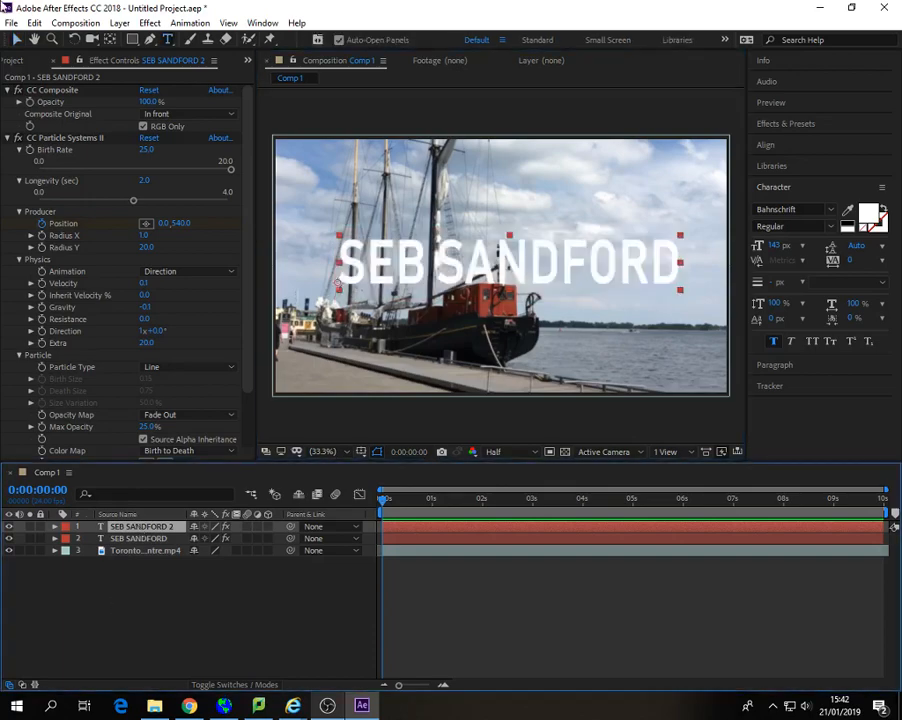
pyautogui.click(16, 42)
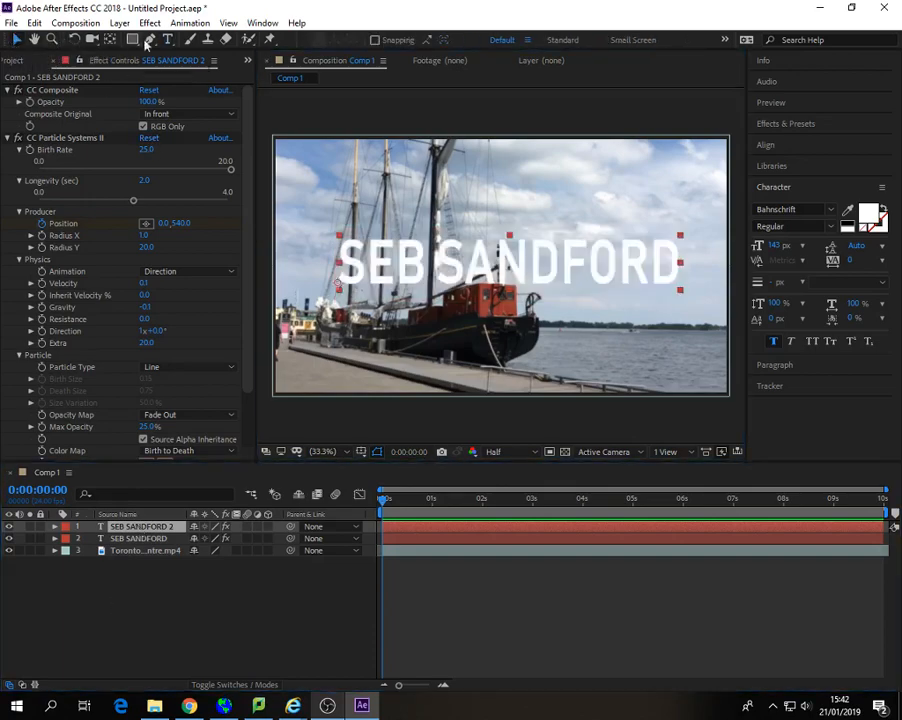
pyautogui.click(169, 40)
pyautogui.click(136, 538)
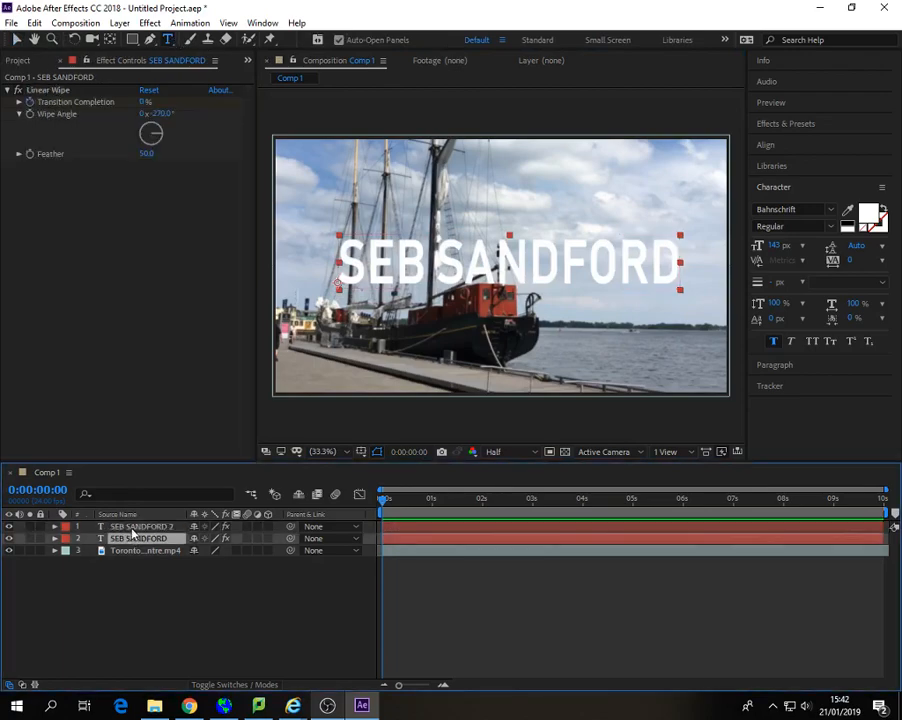
pyautogui.click(136, 527)
pyautogui.click(120, 538)
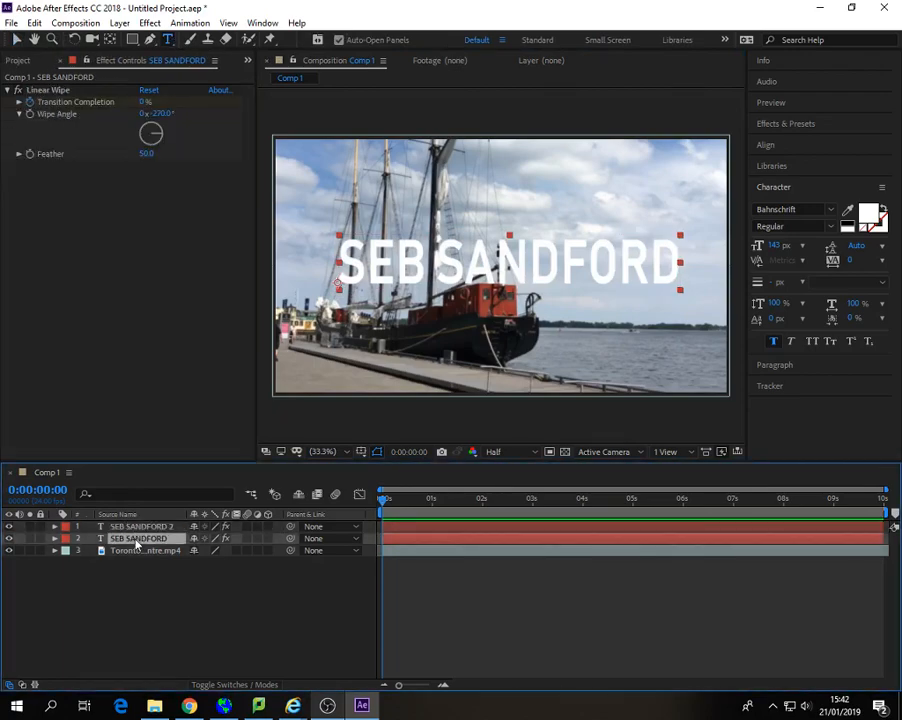
# Step: Inspect the top text layer's particle properties, collapse and deselect the layer, and play the composition from 0 seconds
pyautogui.click(55, 527)
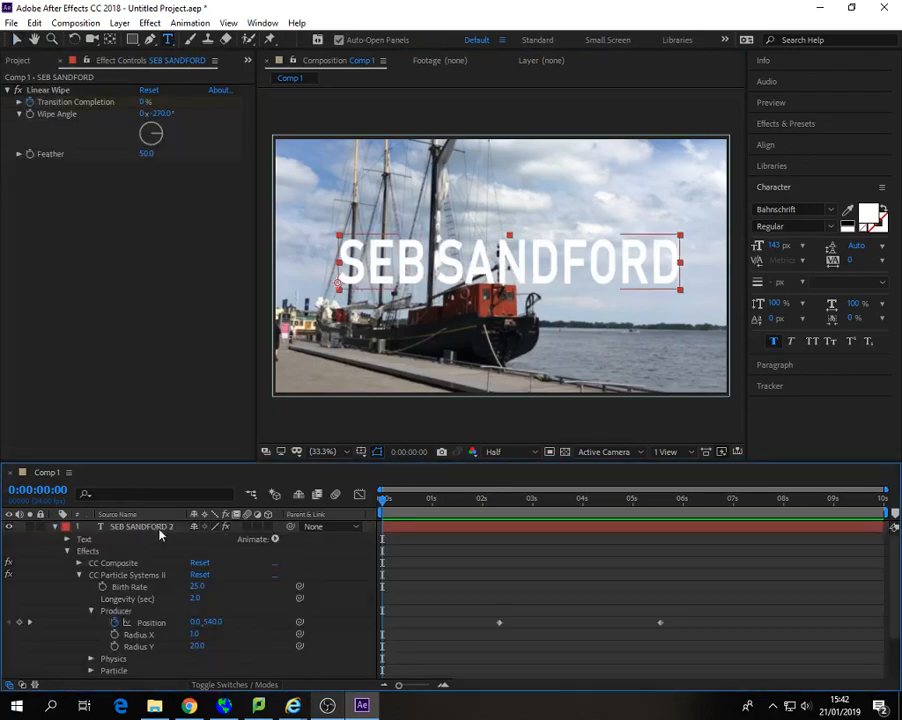
pyautogui.click(158, 527)
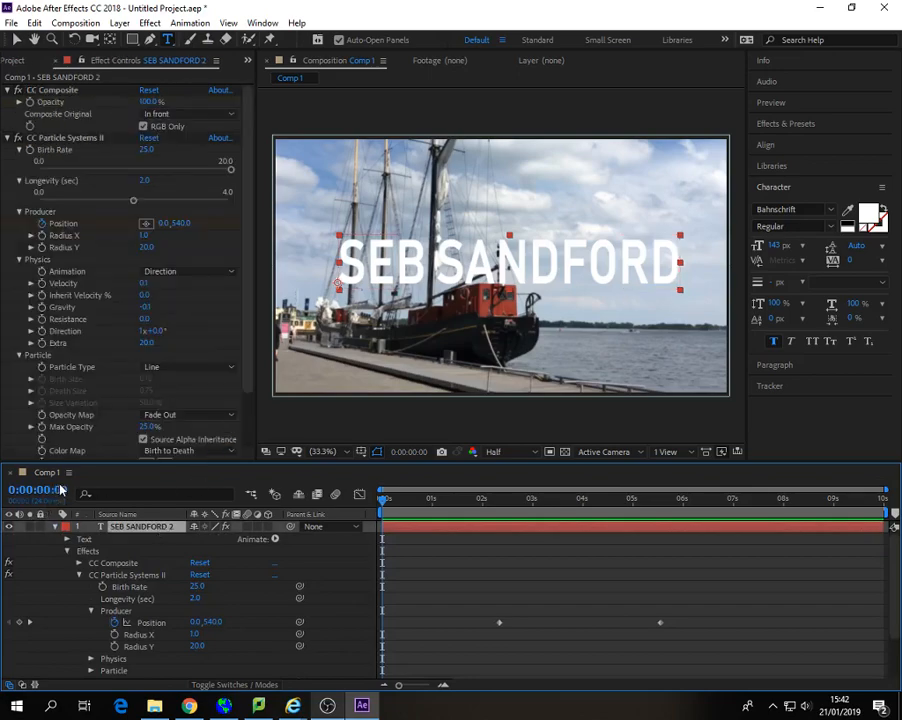
pyautogui.click(55, 527)
pyautogui.click(79, 627)
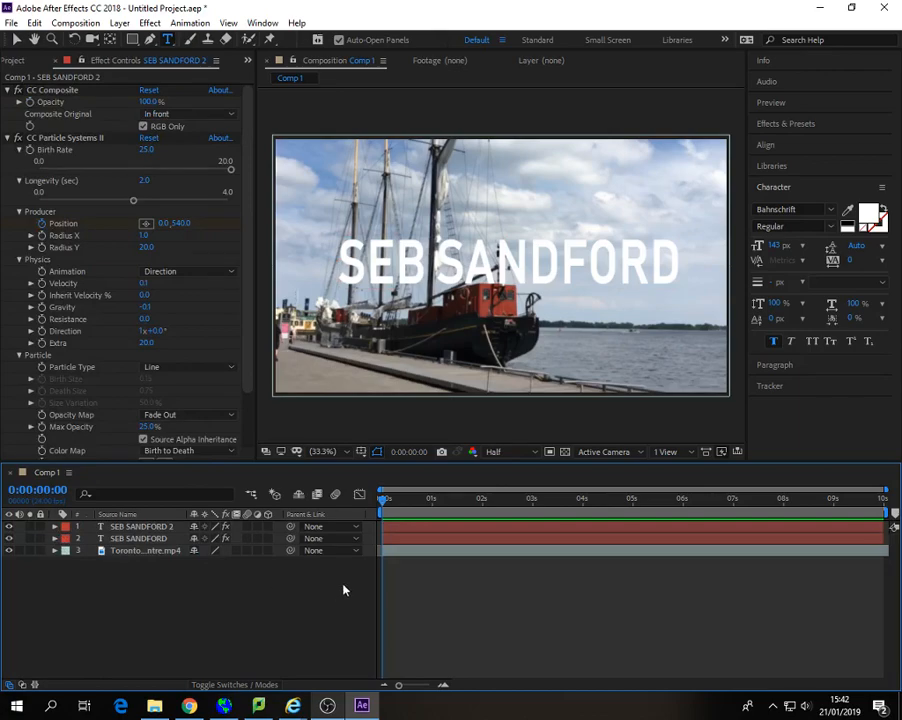
pyautogui.press('space')
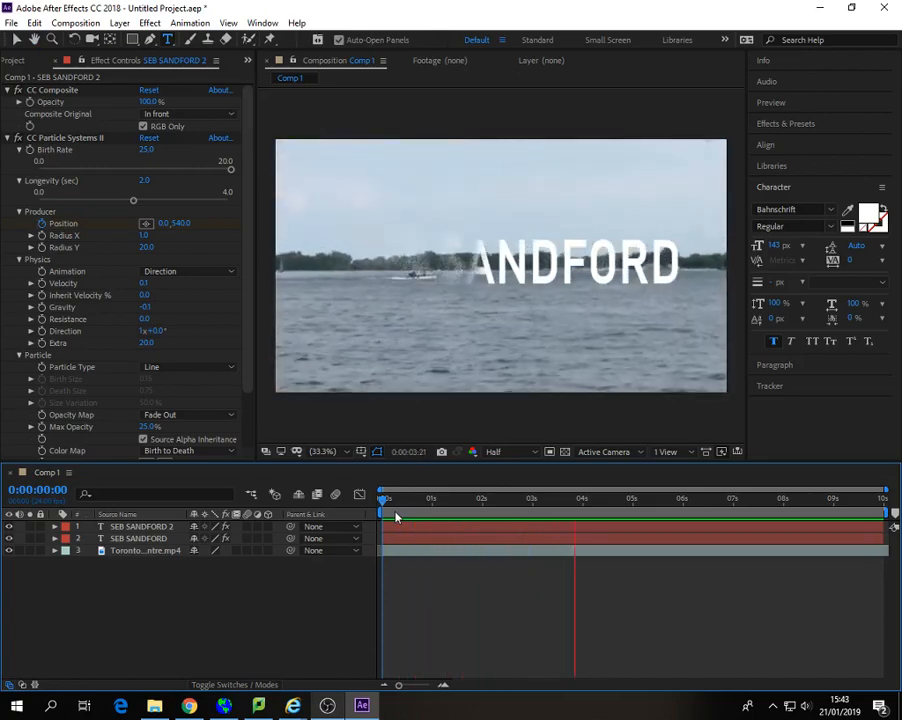
# Step: Stop the preview, switch to Chrome, and close the Toronto's Harbourfront Centre YouTube tab
pyautogui.press('space')
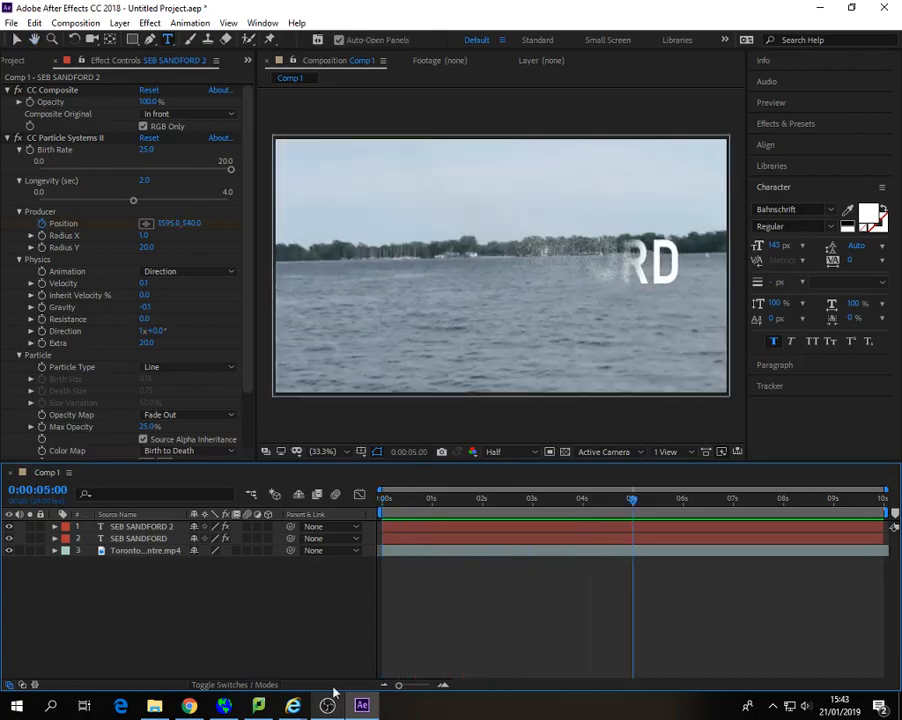
pyautogui.click(189, 706)
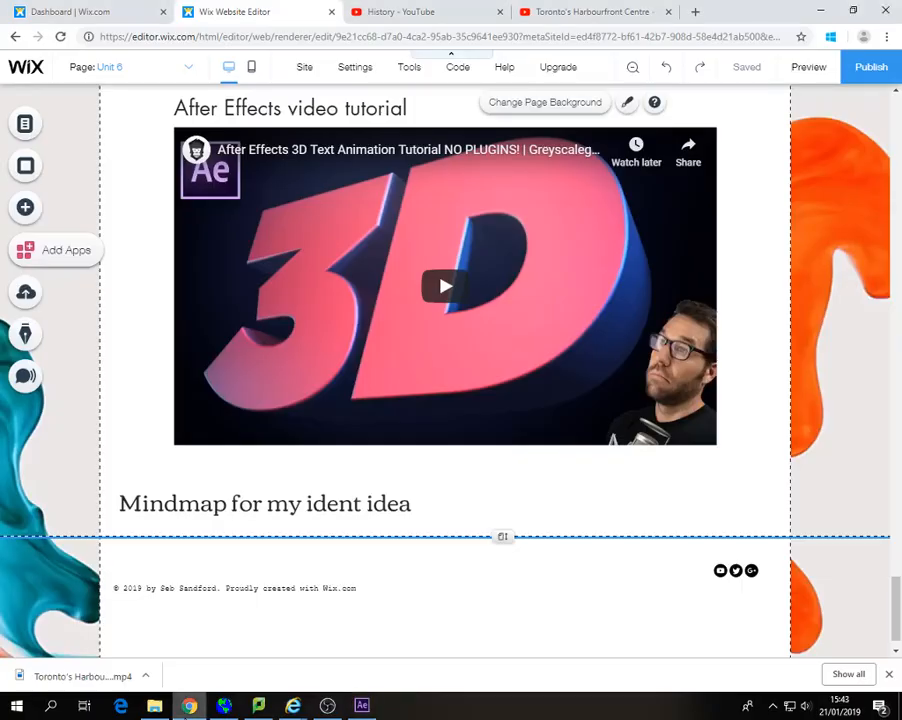
pyautogui.scroll(8, 761, 356)
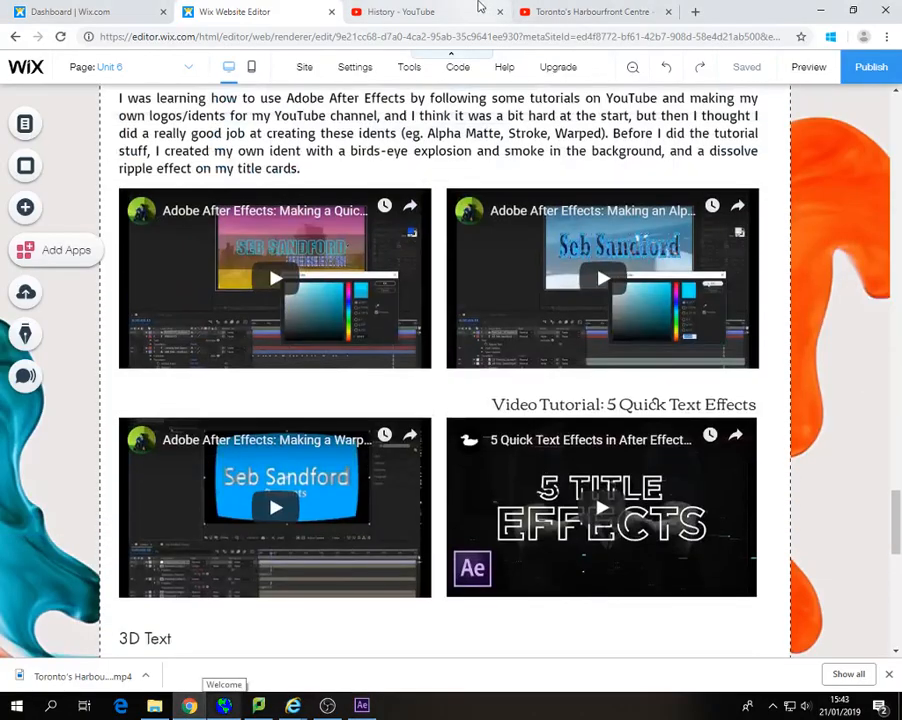
pyautogui.click(479, 7)
pyautogui.click(626, 12)
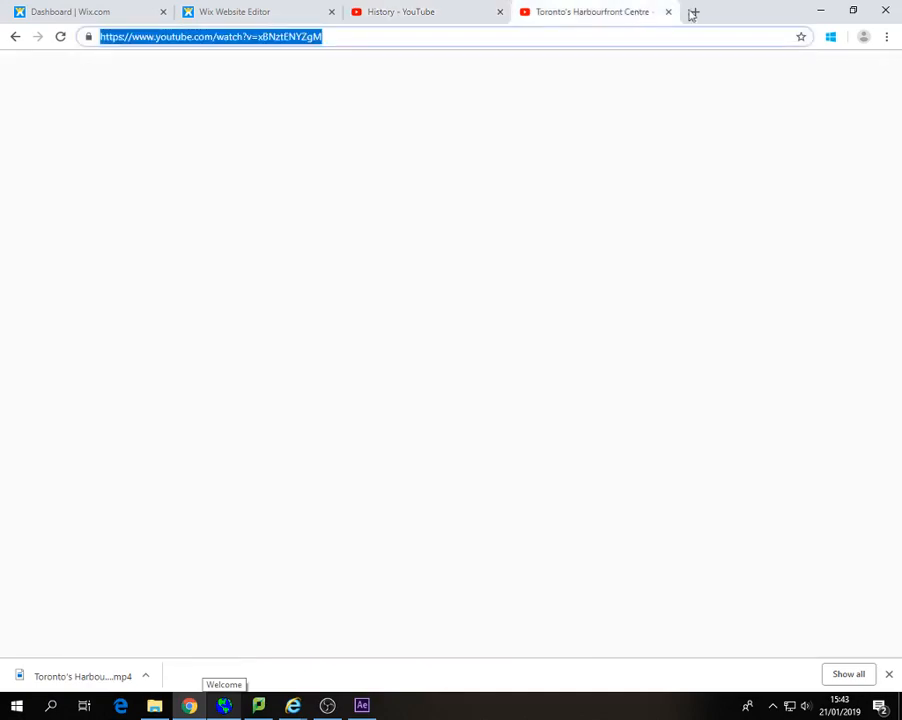
pyautogui.click(670, 12)
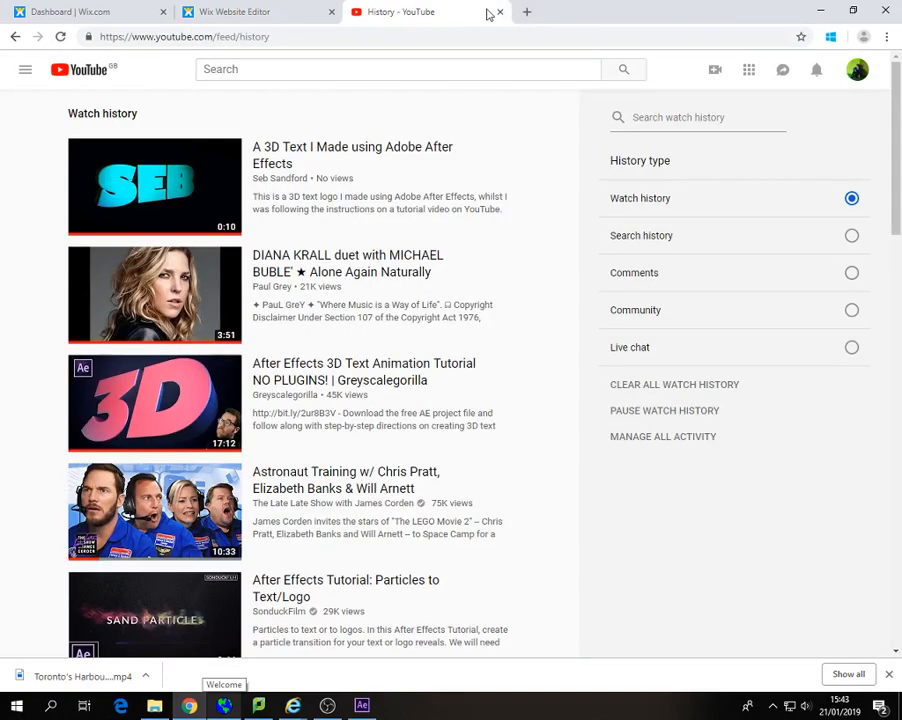
# Step: Open the productioncrate.com website in a new browser tab
pyautogui.click(405, 70)
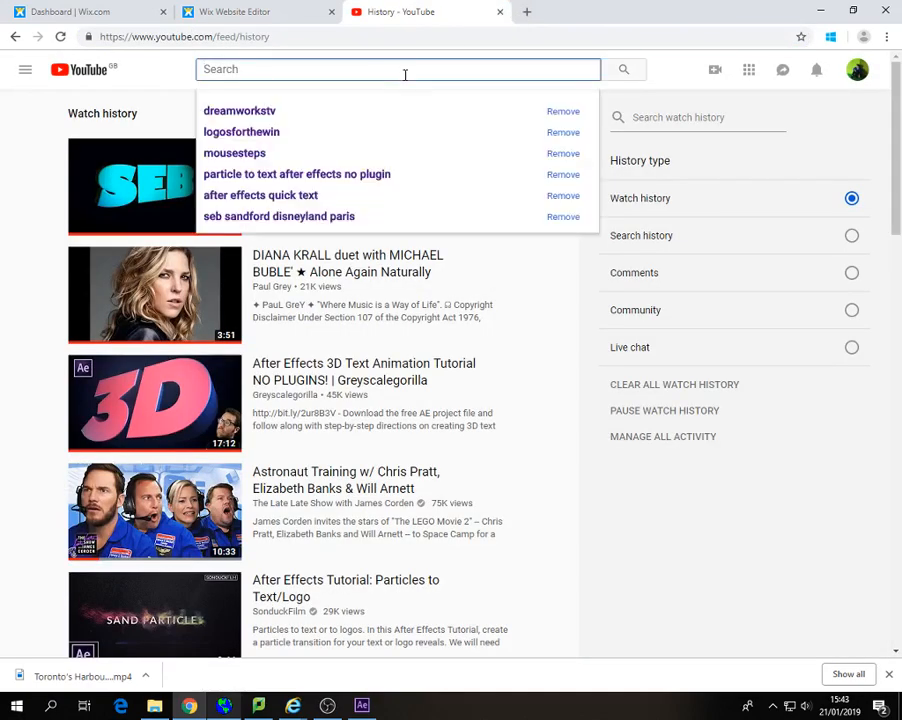
pyautogui.click(519, 17)
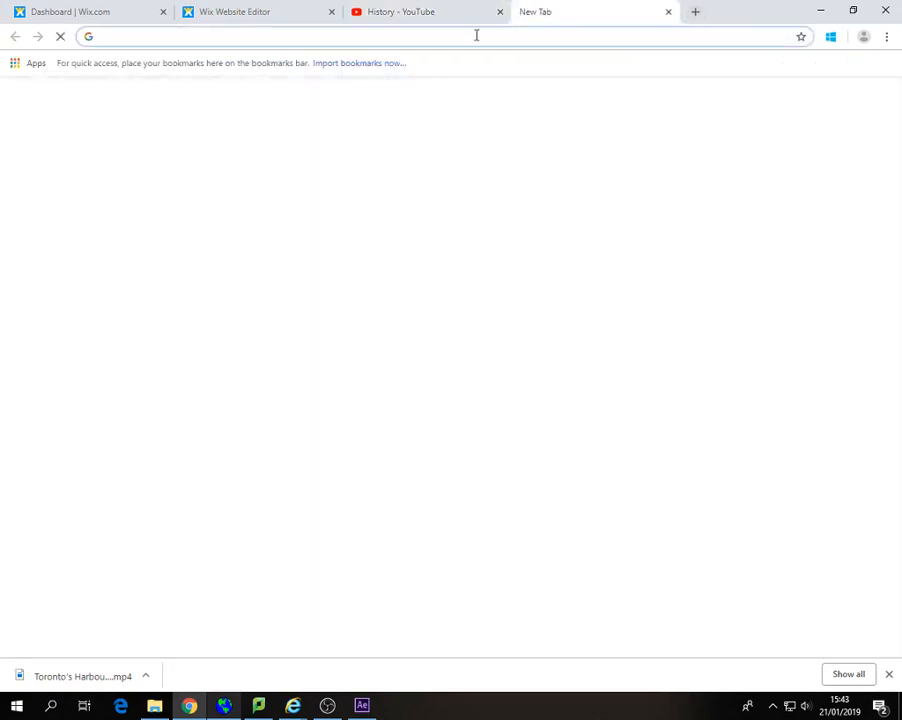
pyautogui.write('productio')
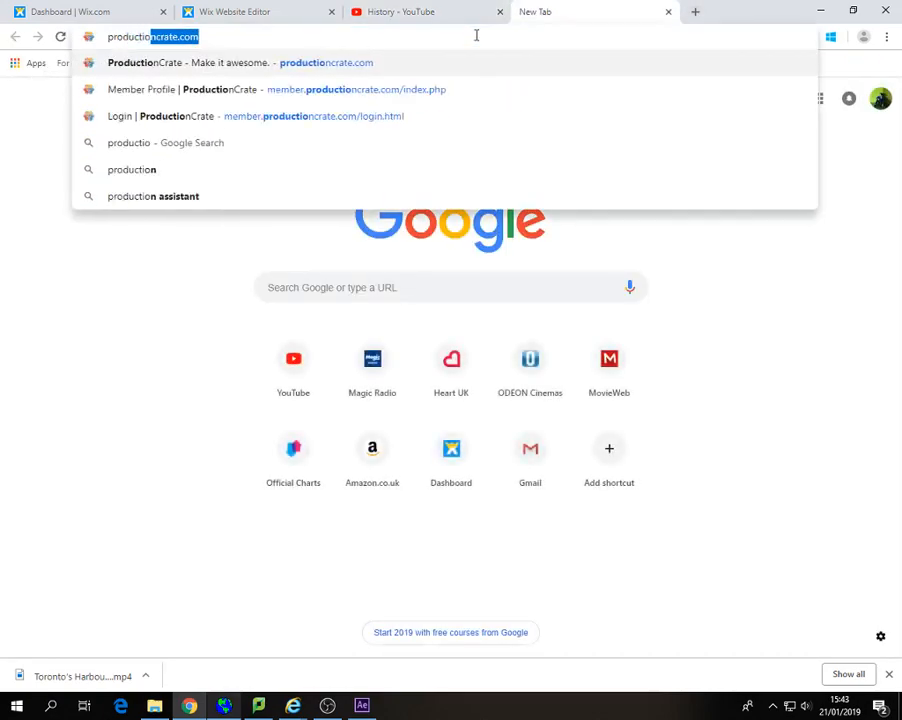
pyautogui.press('Return')
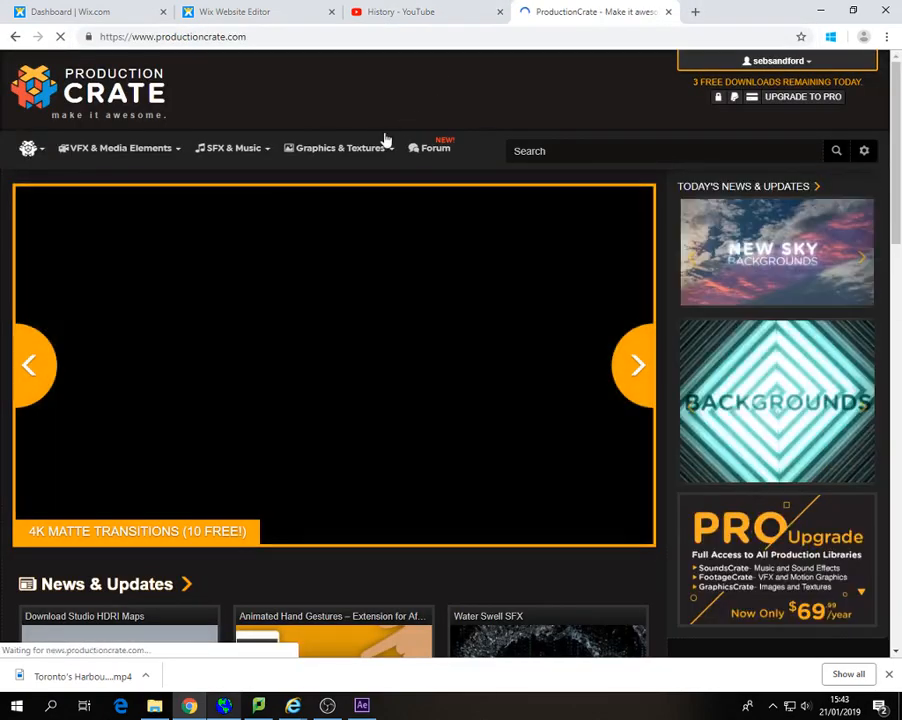
# Step: Open the Logo Jingles collection within the site's Logos & Jingles idents
pyautogui.moveTo(350, 158)
pyautogui.moveTo(195, 157)
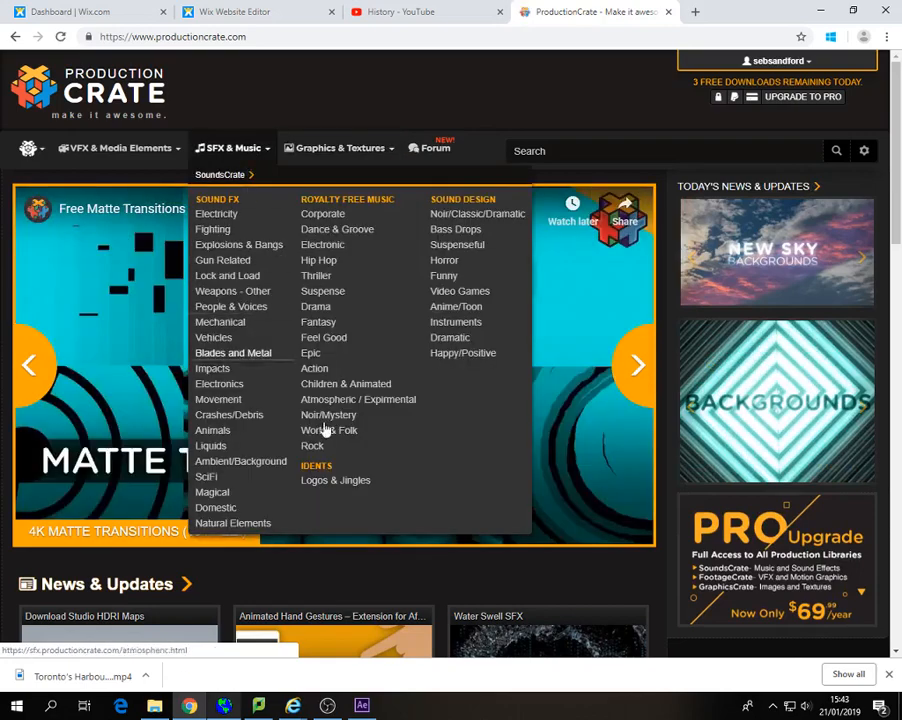
pyautogui.click(342, 484)
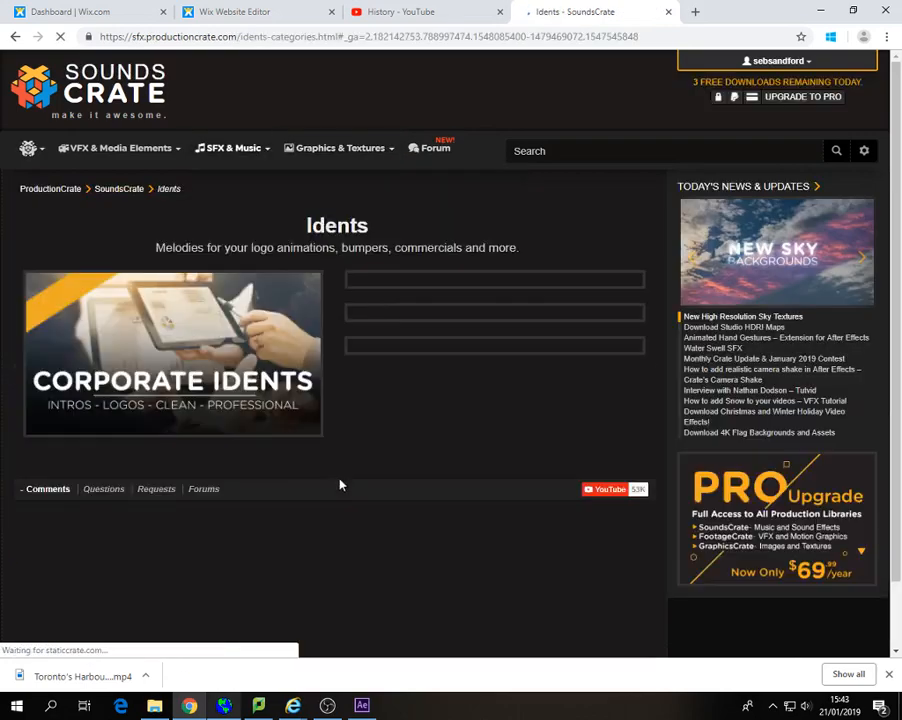
pyautogui.scroll(-1, 464, 325)
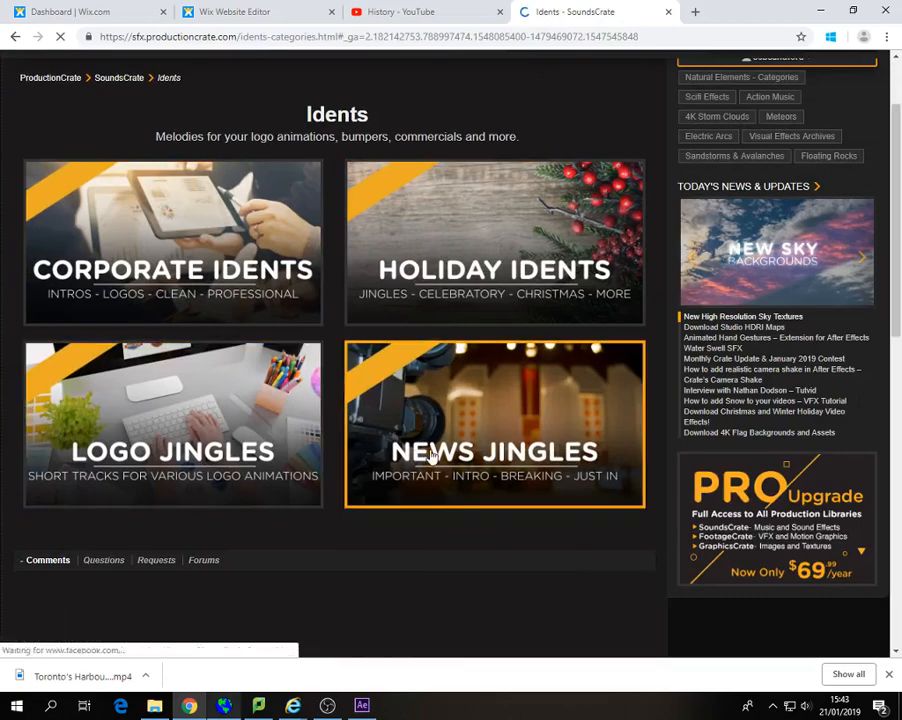
pyautogui.click(302, 409)
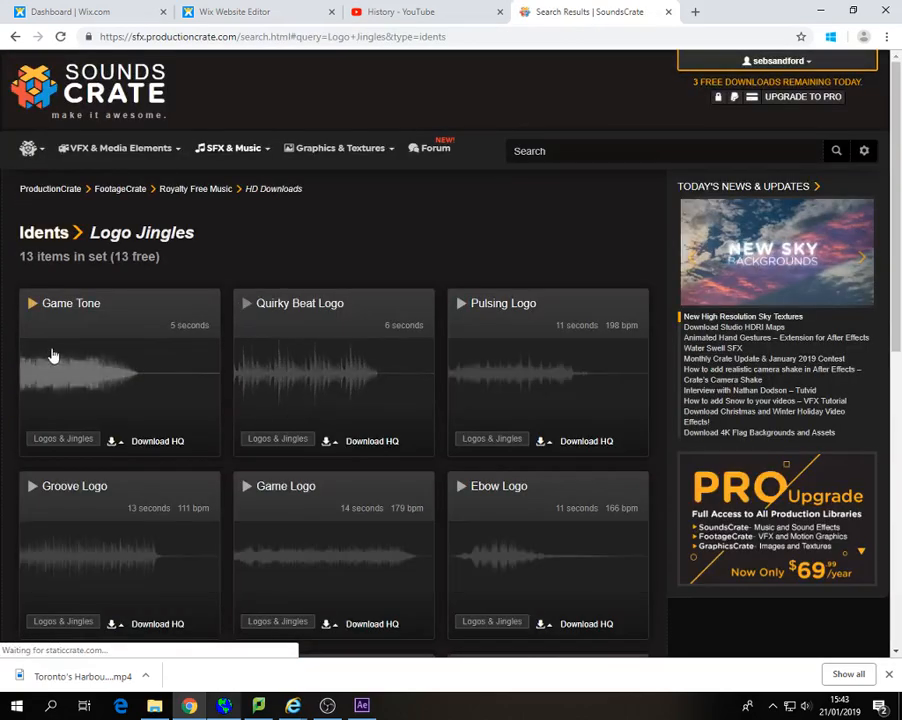
# Step: Audition the logo jingles, including Game Tone, Pulsing Logo, Groove Logo, Orchestral Logo, Positive Note and Lounge Logo, to find suitable music
pyautogui.click(33, 305)
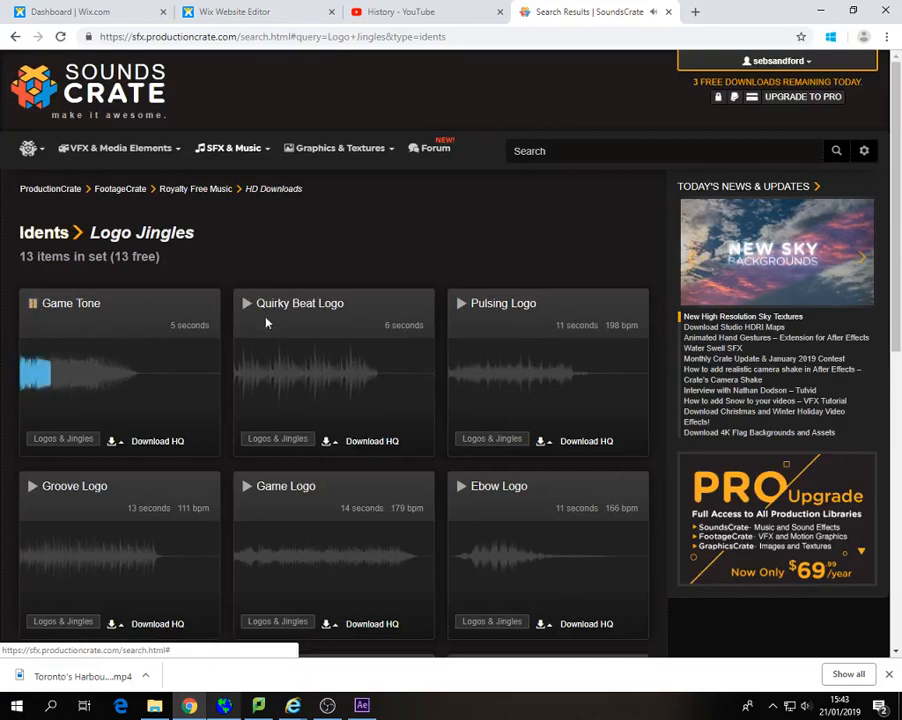
pyautogui.click(32, 308)
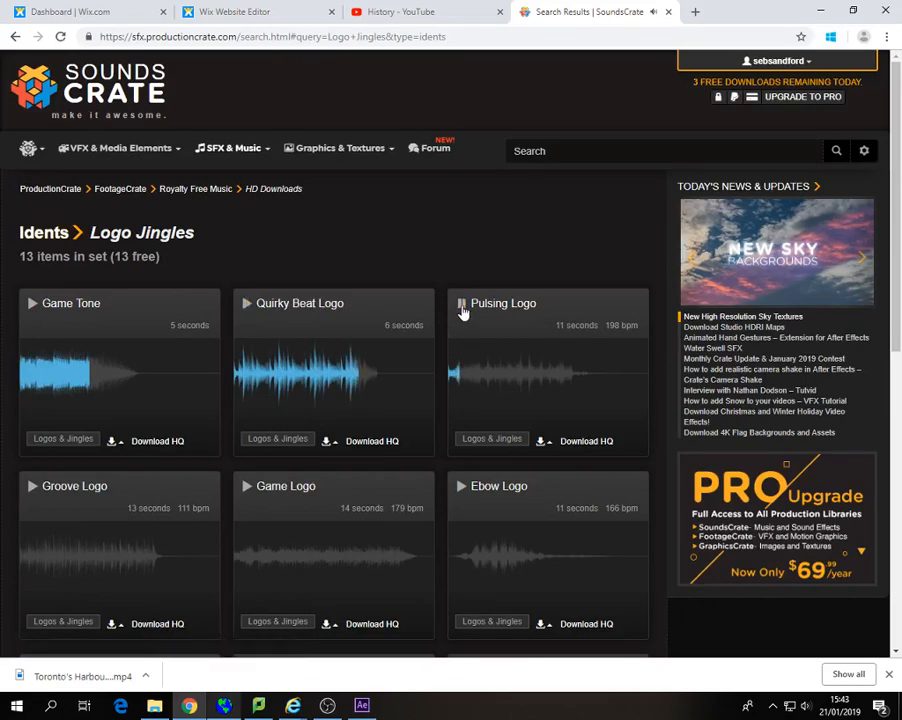
pyautogui.scroll(-2, 463, 312)
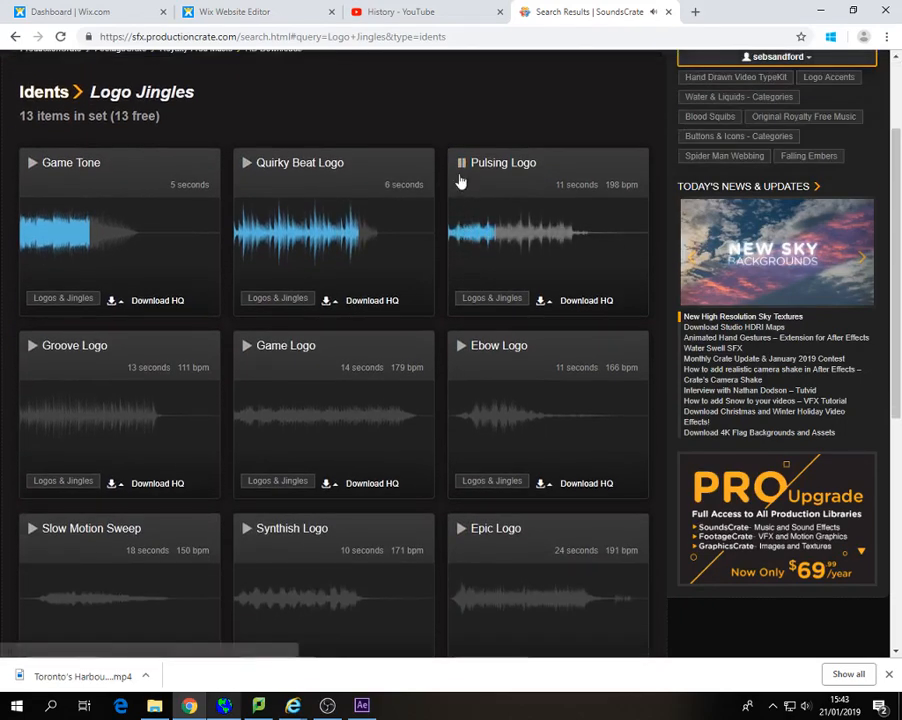
pyautogui.click(461, 163)
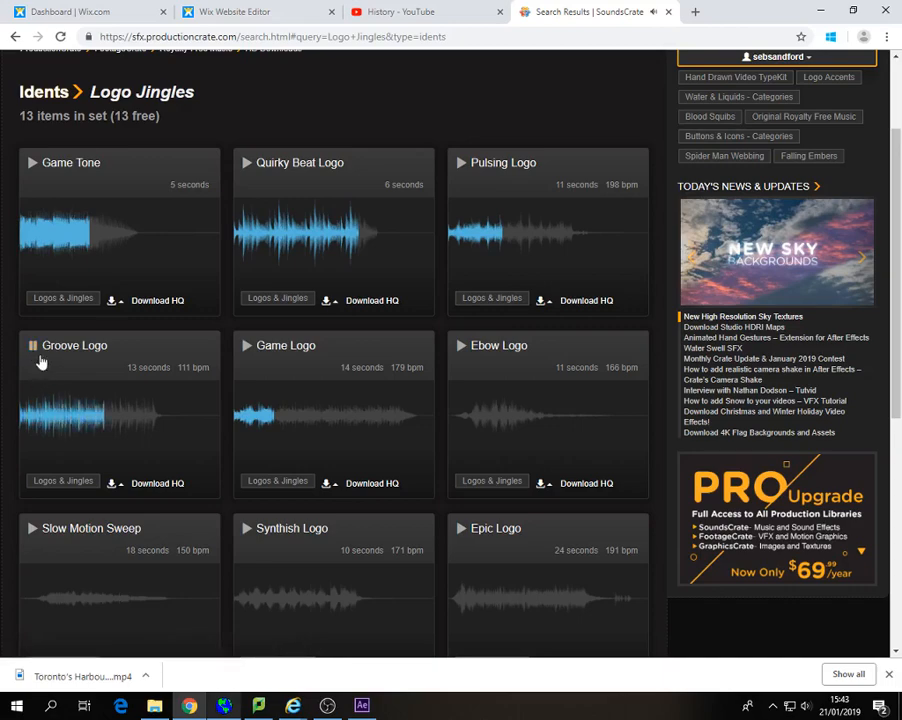
pyautogui.click(33, 528)
pyautogui.click(249, 530)
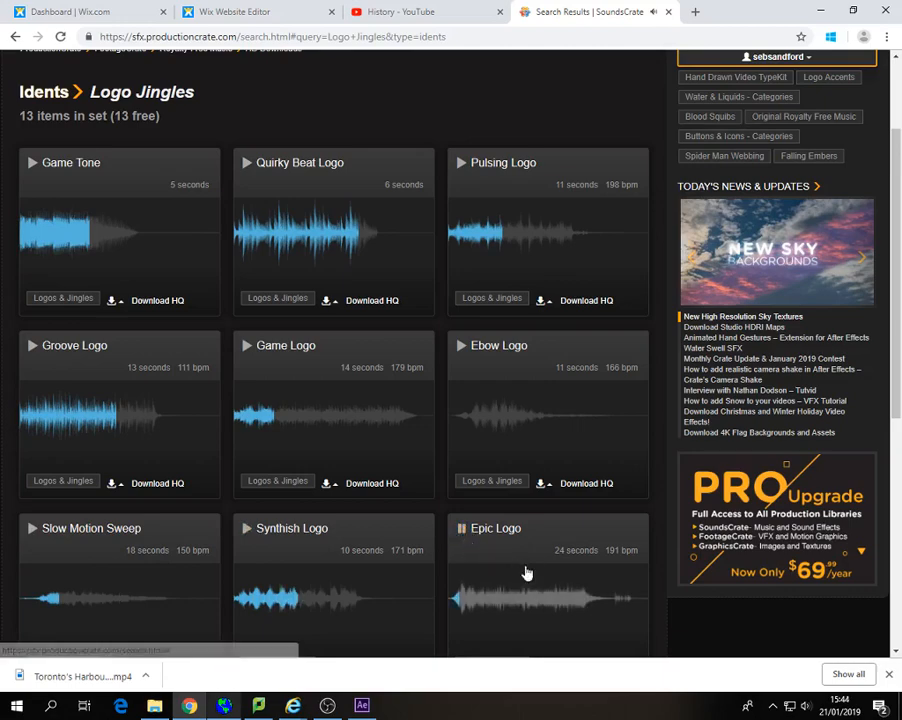
pyautogui.scroll(-3, 477, 577)
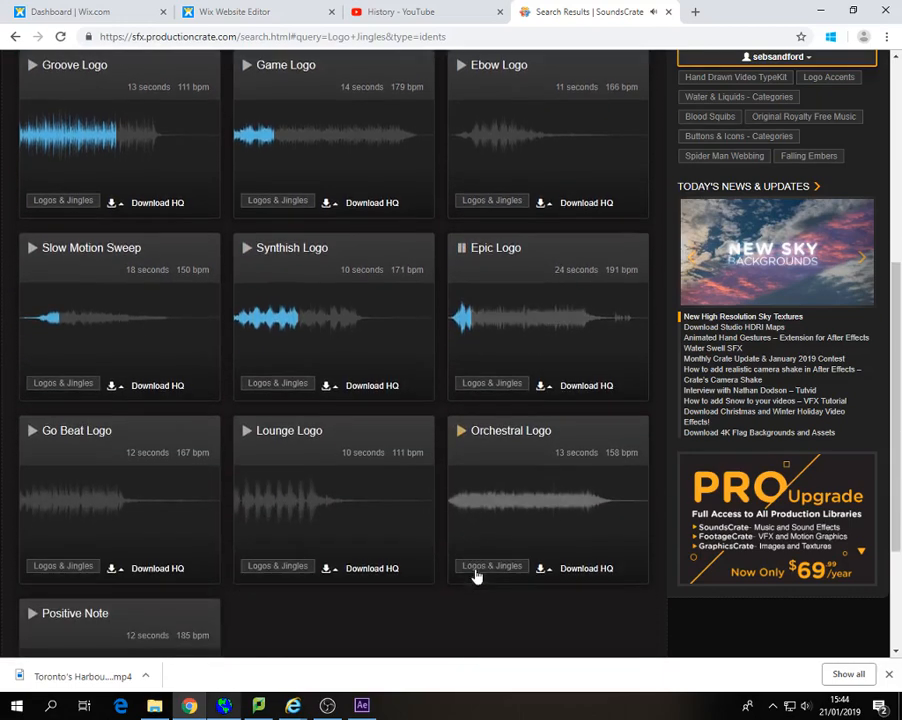
pyautogui.click(461, 432)
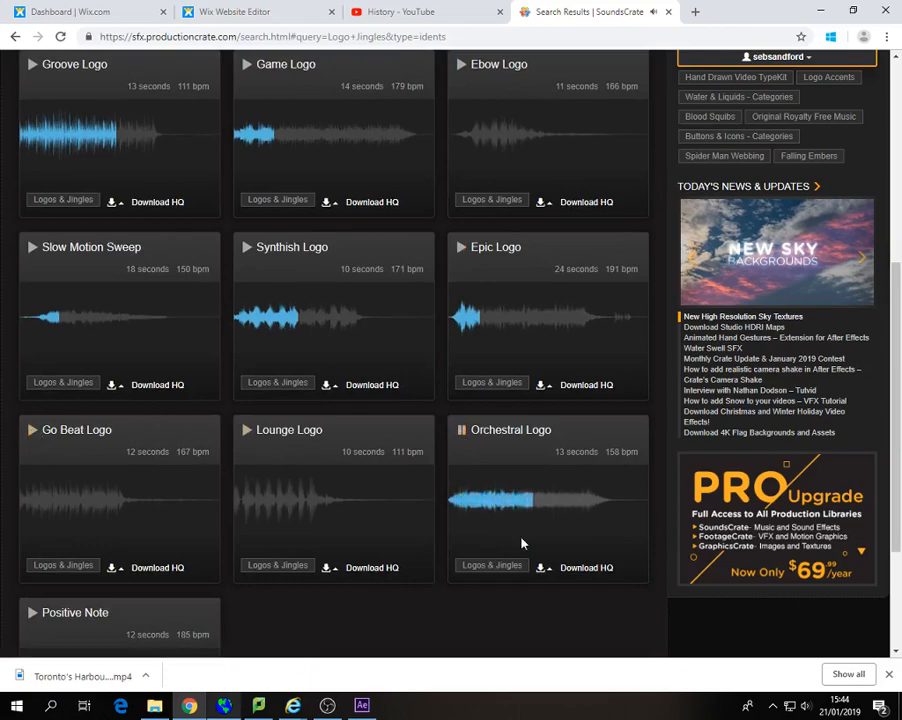
pyautogui.scroll(-2, 180, 532)
pyautogui.click(33, 478)
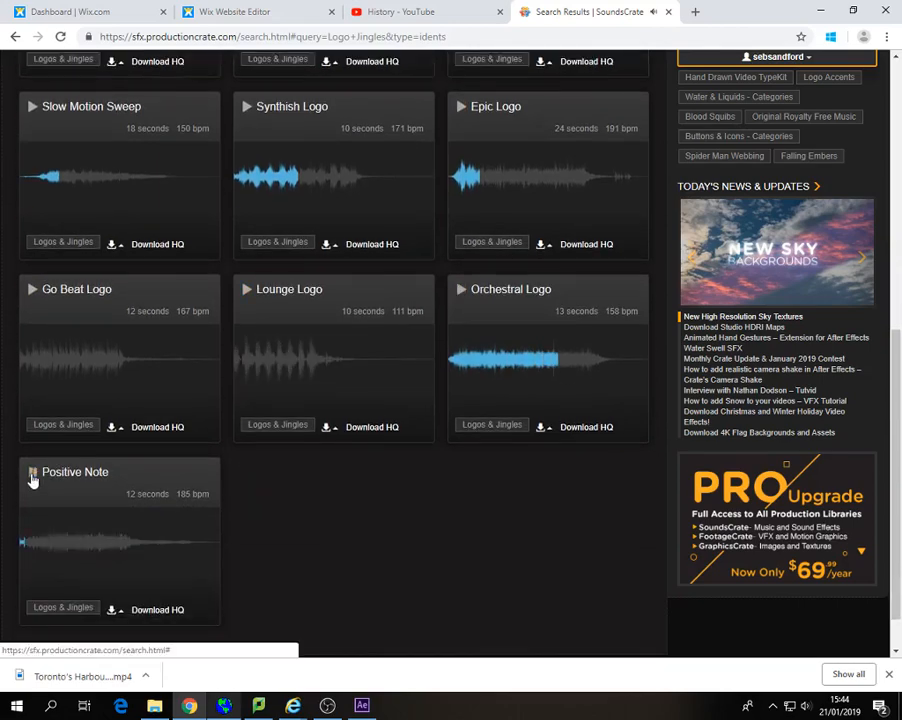
pyautogui.click(32, 474)
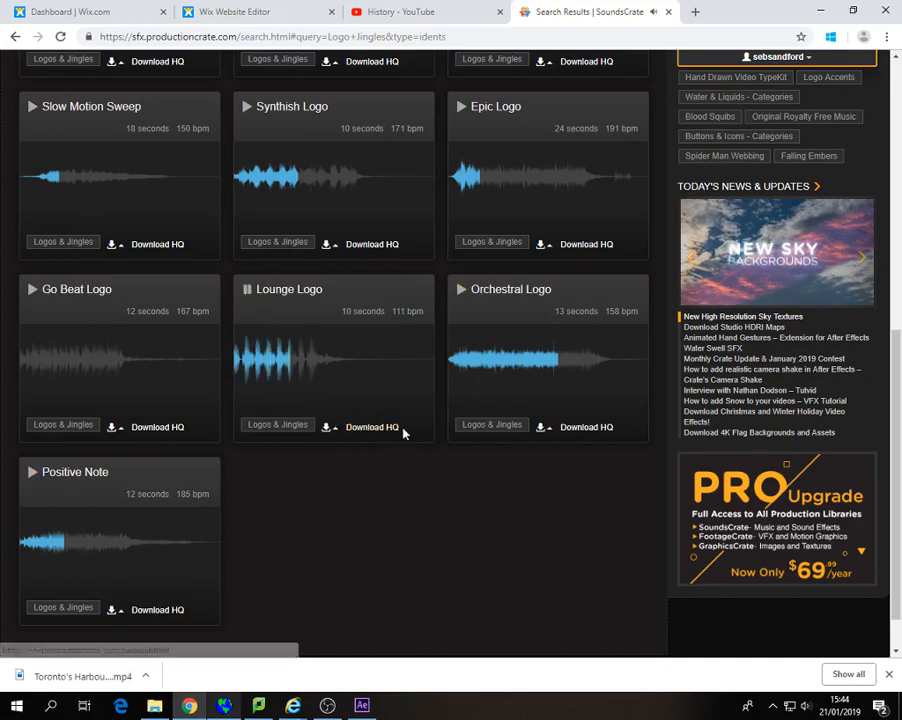
# Step: Download the Lounge Logo jingle as an MP3 and add it in After Effects as Comp 1's bottom layer
pyautogui.moveTo(325, 429)
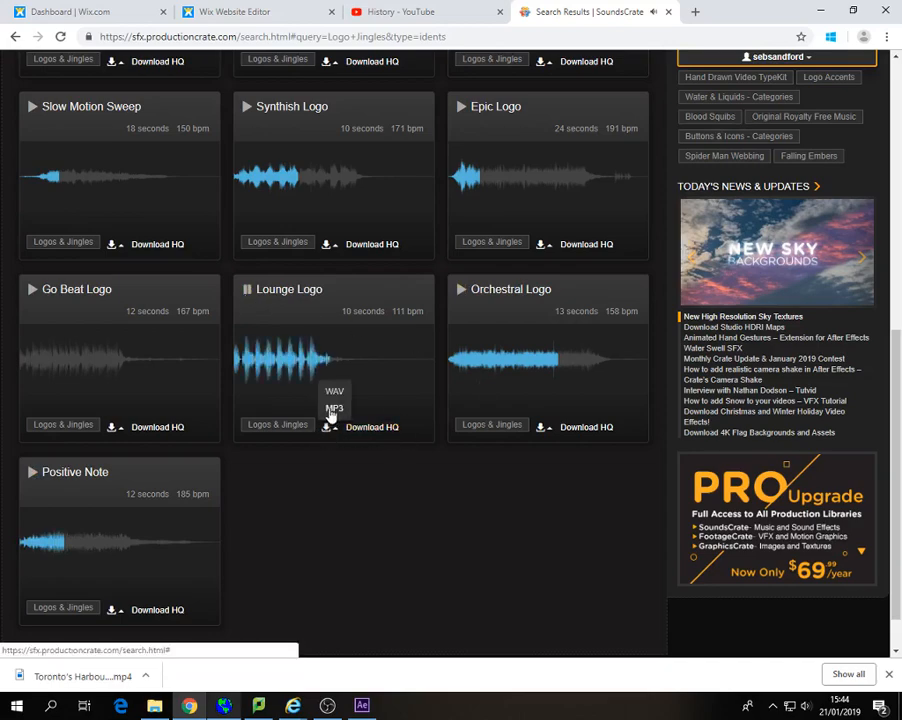
pyautogui.click(333, 410)
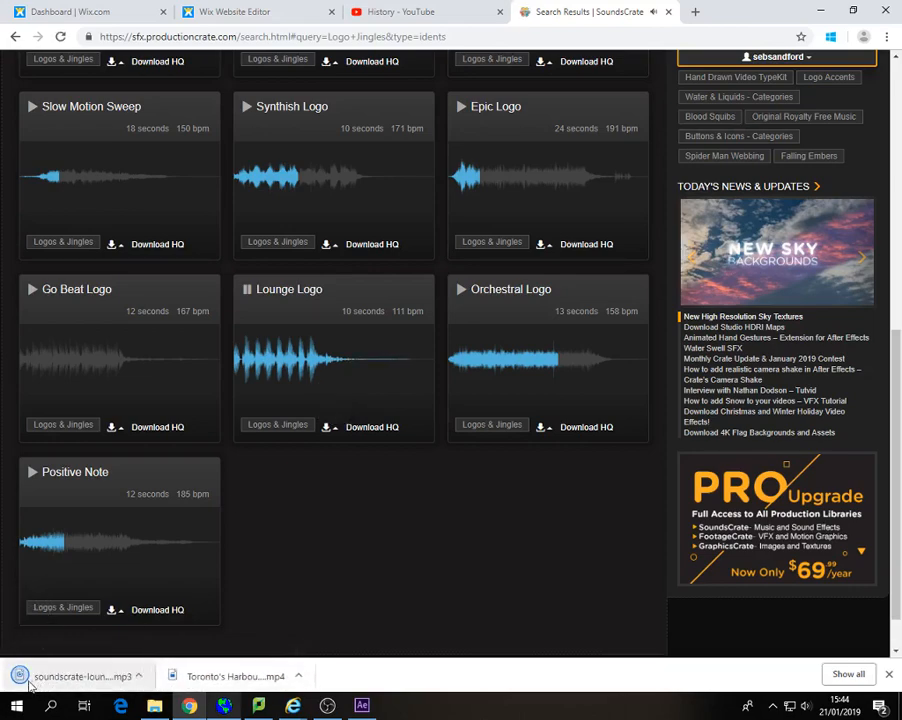
pyautogui.moveTo(157, 712); pyautogui.dragTo(520, 470)
pyautogui.moveTo(465, 540); pyautogui.dragTo(158, 607)
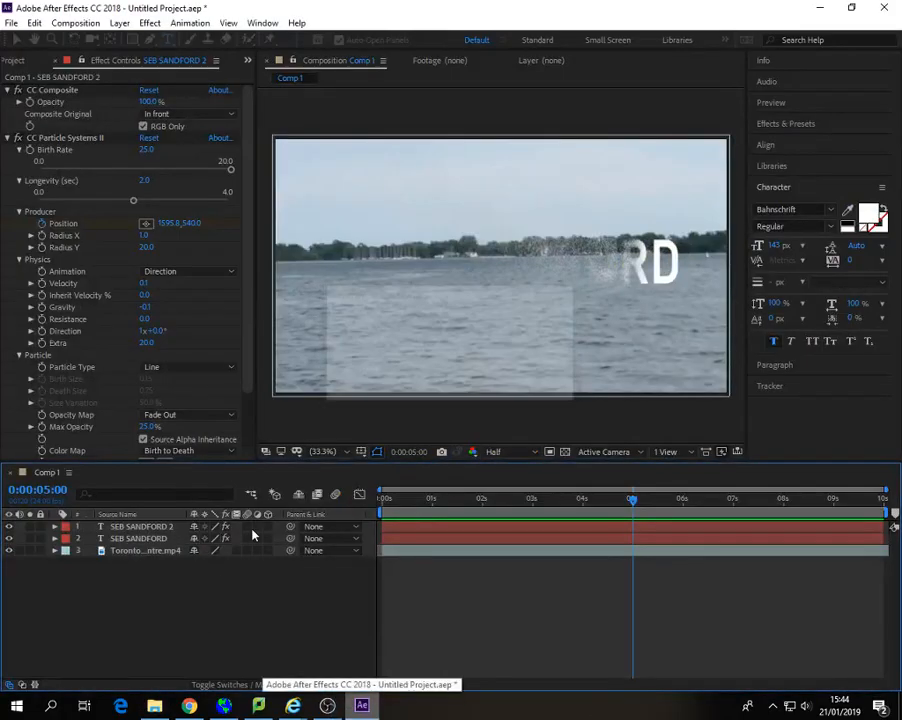
pyautogui.moveTo(178, 527); pyautogui.dragTo(158, 578)
# Step: Preview the composition with the added jingle from 0 seconds to about 0:00:08:05
pyautogui.press('Home')
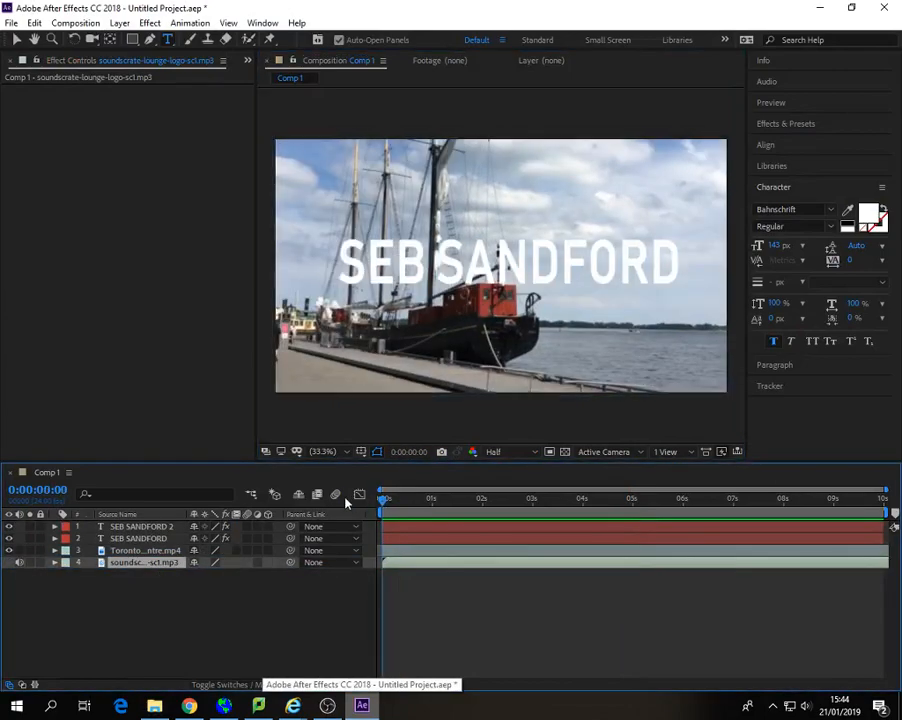
pyautogui.press('space')
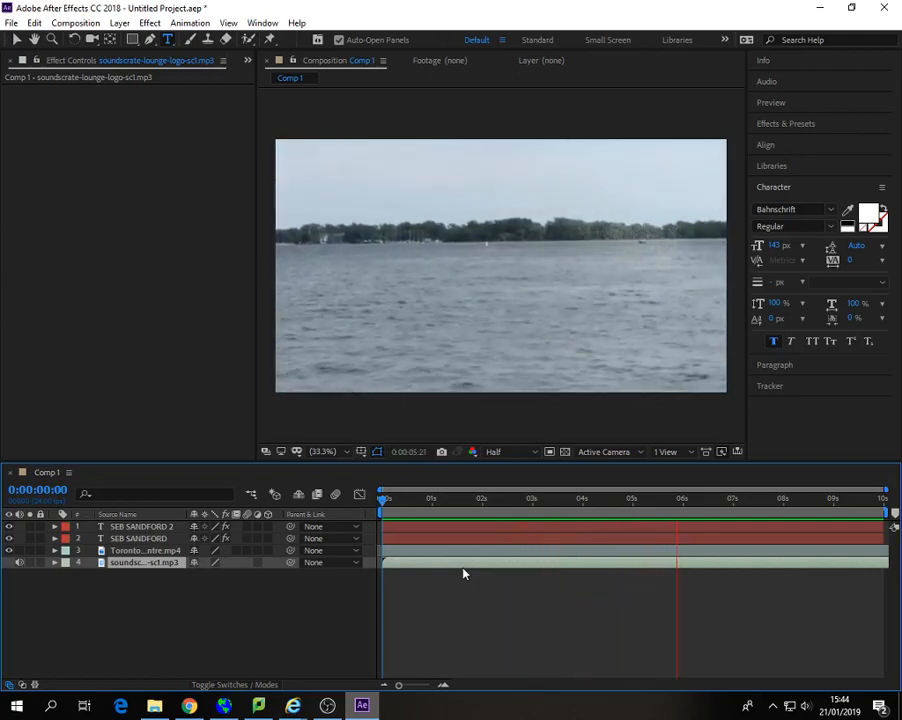
pyautogui.press('space')
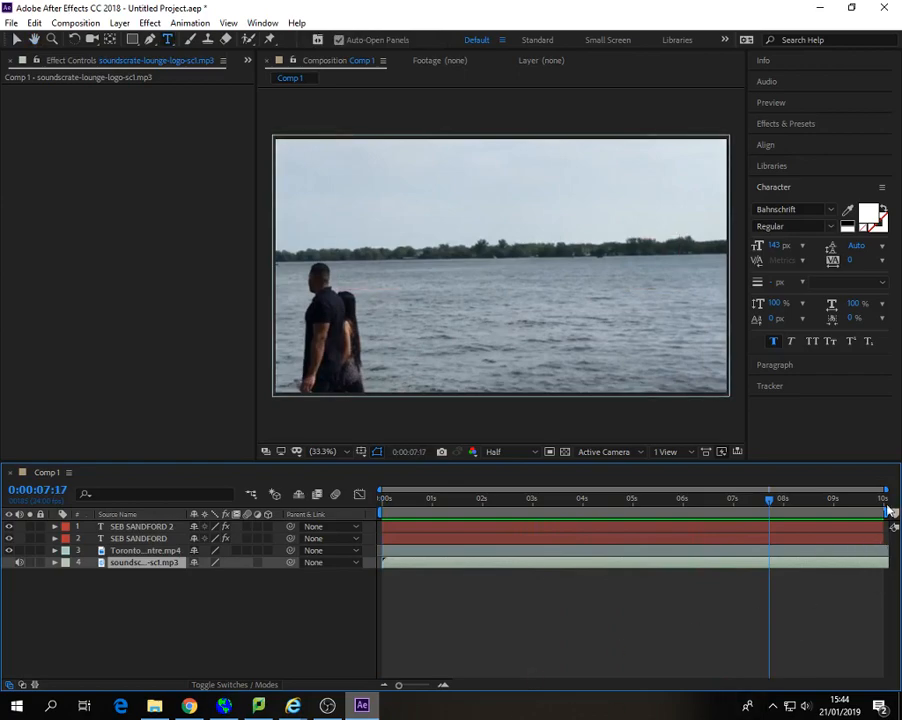
pyautogui.press('space')
pyautogui.press('space')
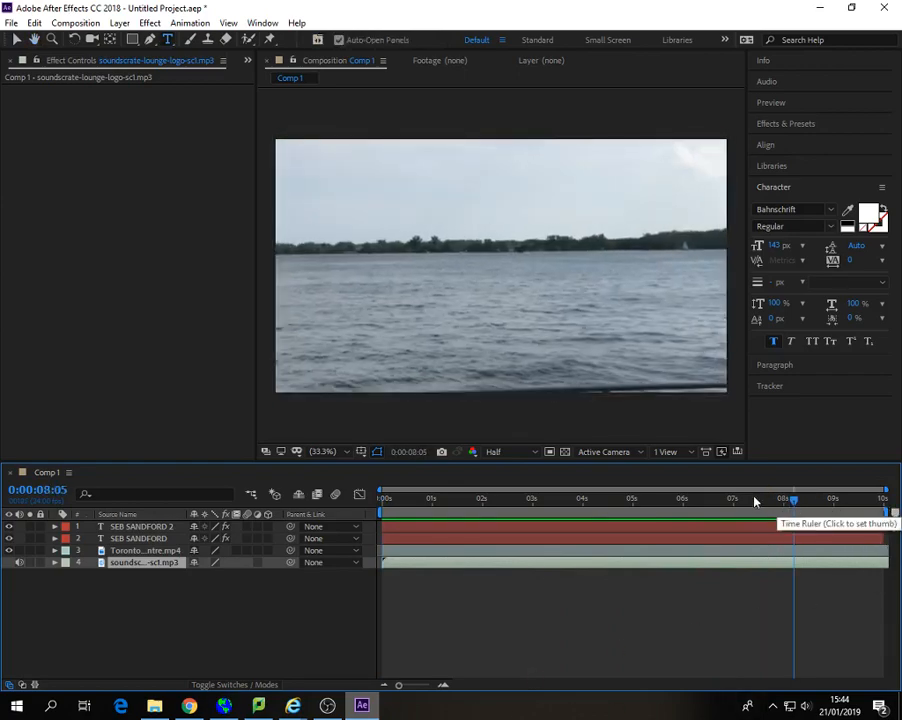
# Step: Review the text's disappearance, shorten the work area to end at about 0:00:06:10, and preview the composition from 0 seconds
pyautogui.moveTo(755, 501); pyautogui.dragTo(641, 504)
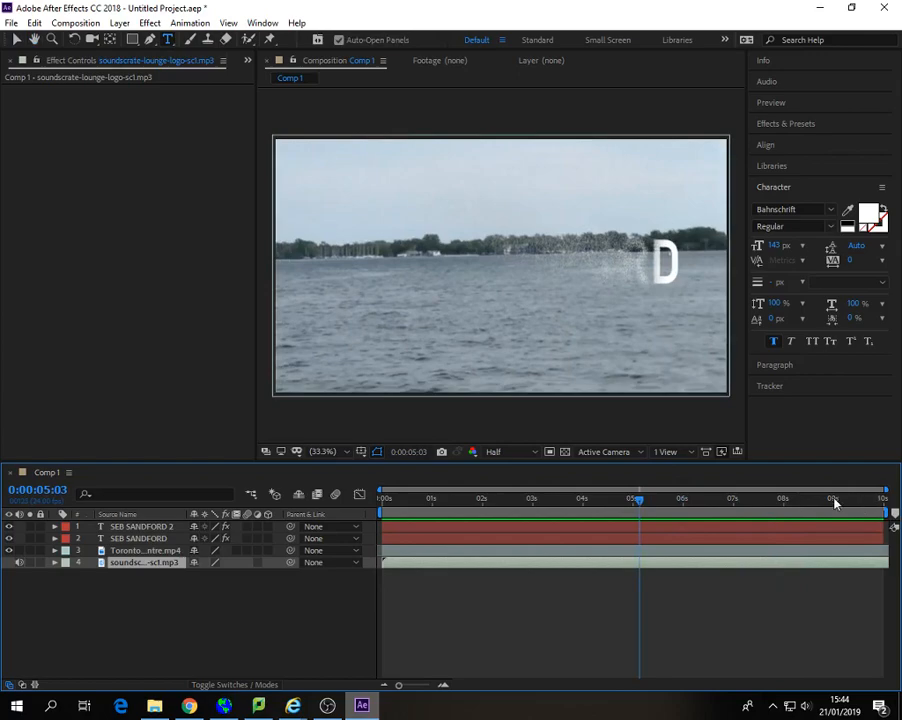
pyautogui.press('space')
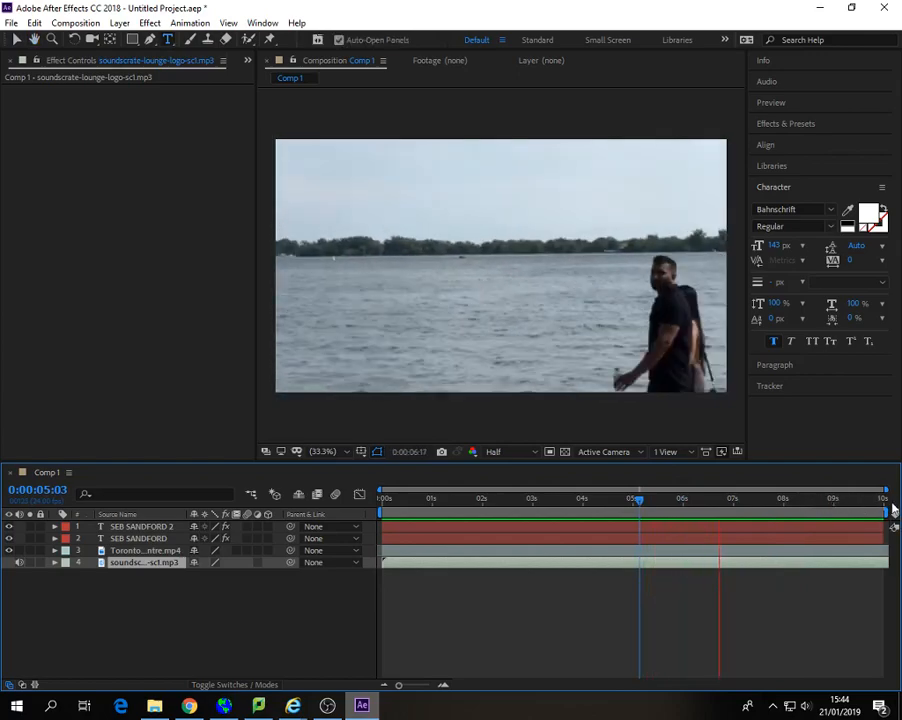
pyautogui.moveTo(725, 500); pyautogui.dragTo(705, 501)
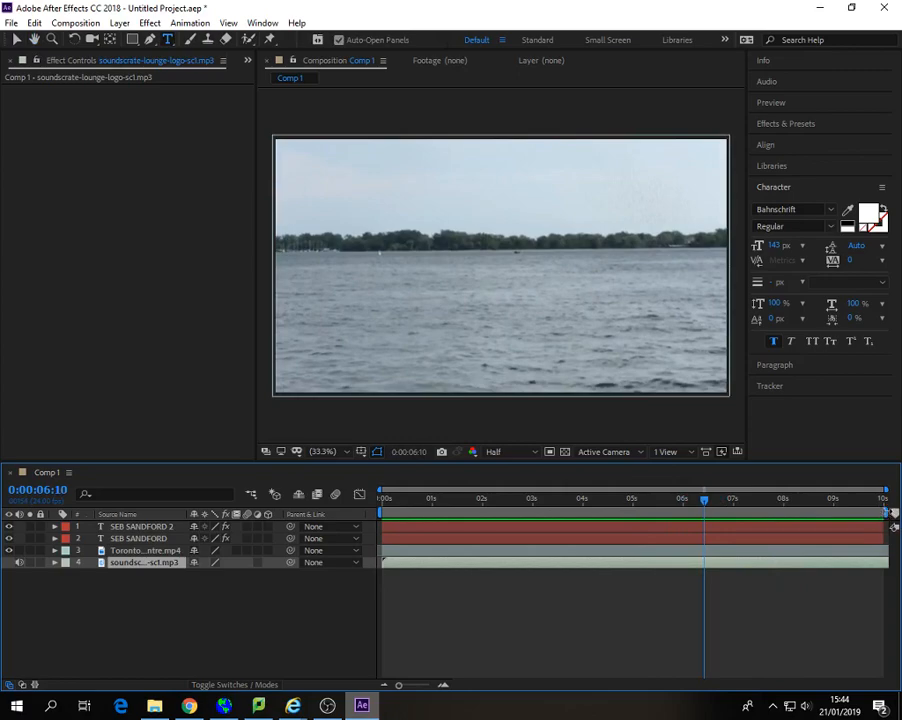
pyautogui.moveTo(887, 513); pyautogui.dragTo(707, 524)
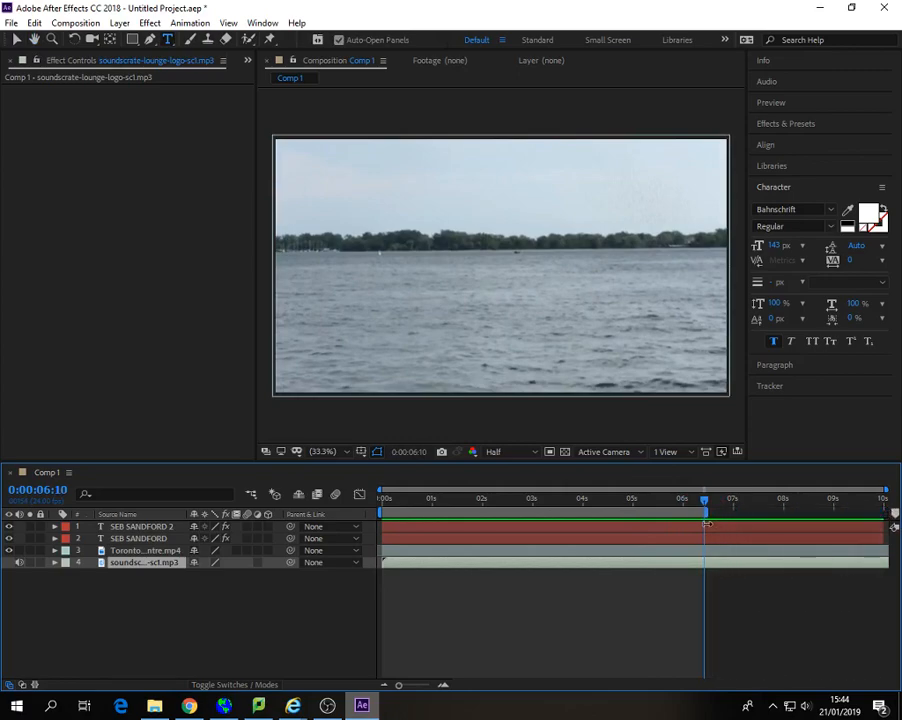
pyautogui.press('space')
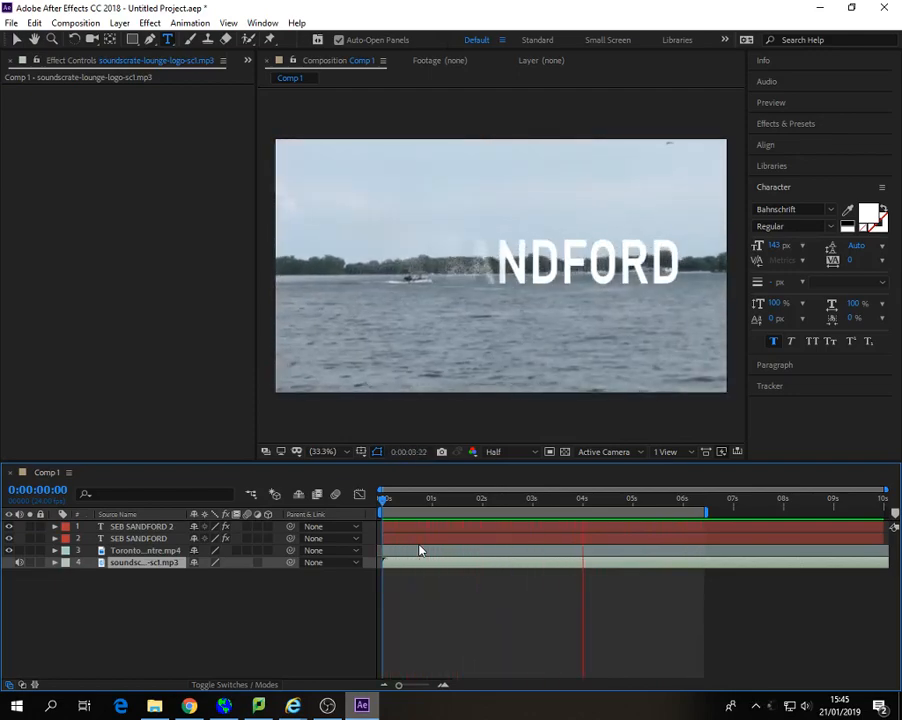
pyautogui.press('space')
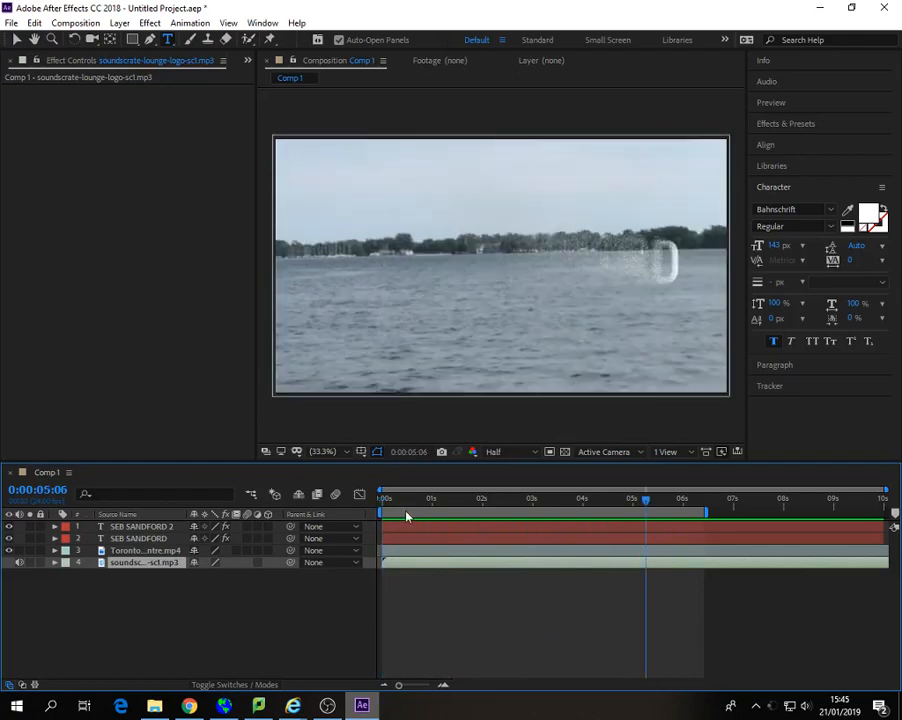
# Step: Check the tutorial's title in the YouTube watch history in Chrome, and save the After Effects project as "text particle dissolve" in the after effects folder
pyautogui.click(8, 24)
pyautogui.click(20, 151)
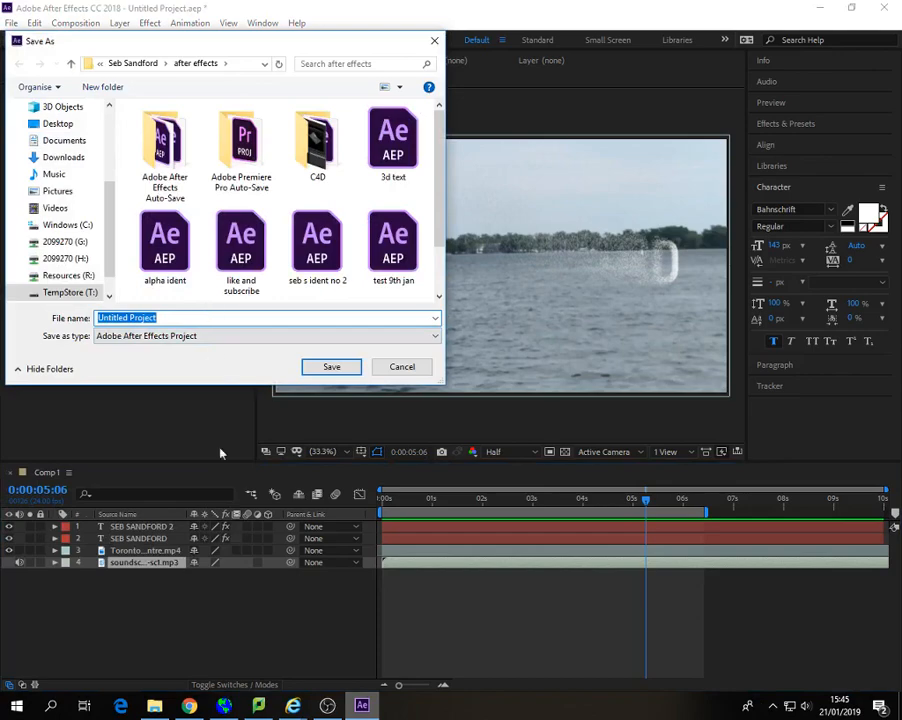
pyautogui.click(189, 705)
pyautogui.click(429, 8)
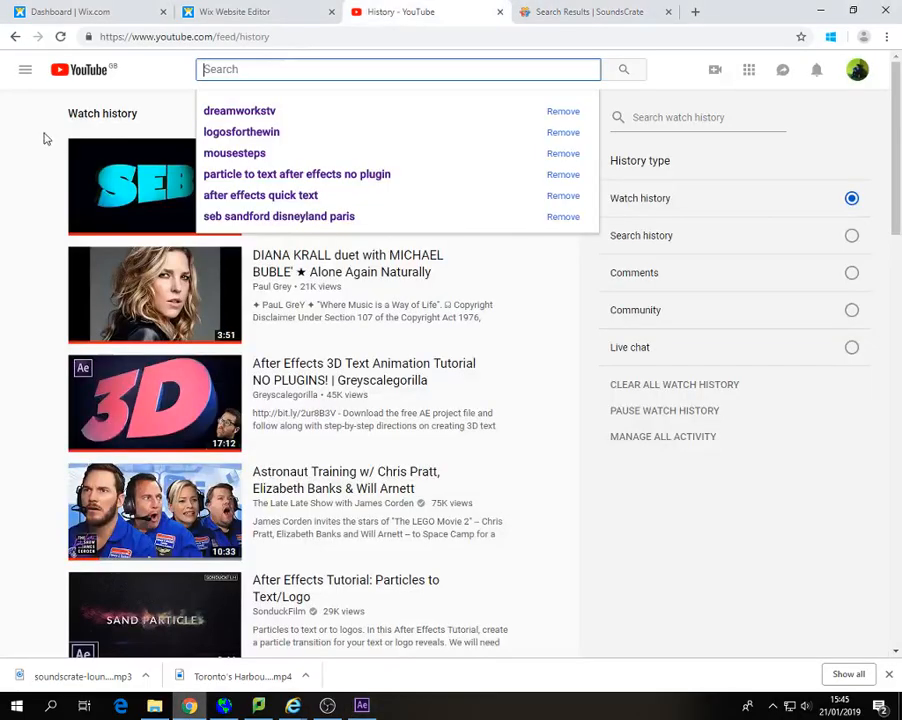
pyautogui.click(24, 68)
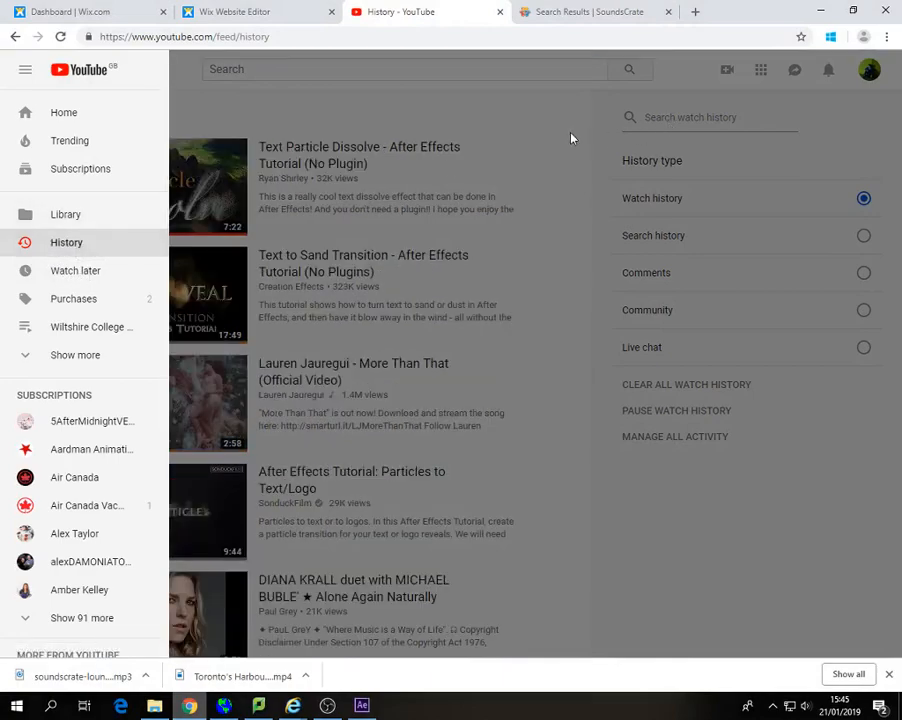
pyautogui.click(572, 138)
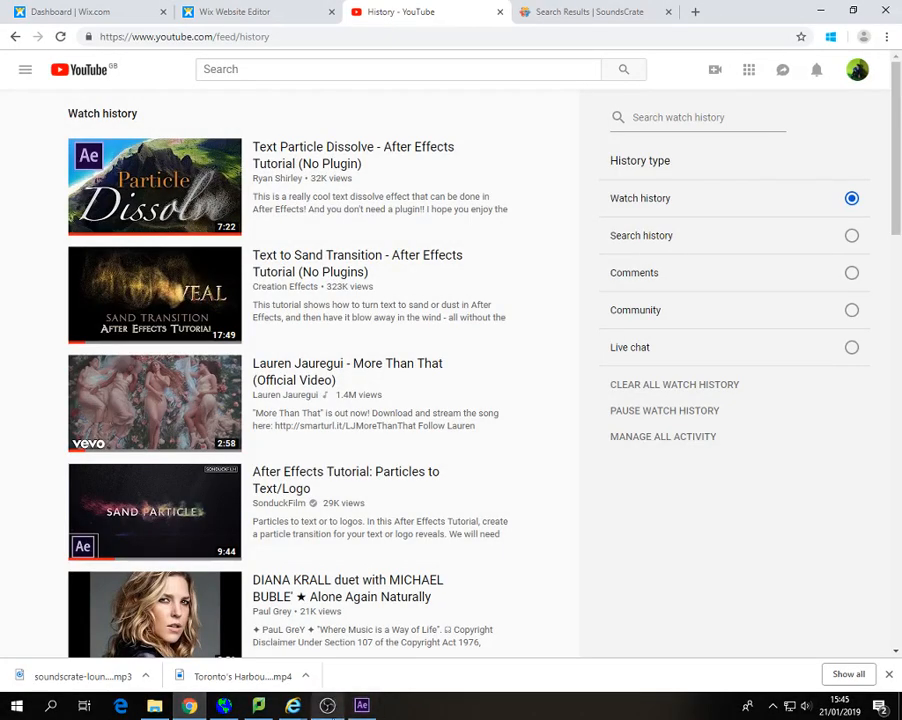
pyautogui.click(361, 705)
pyautogui.write('text particle dissolve')
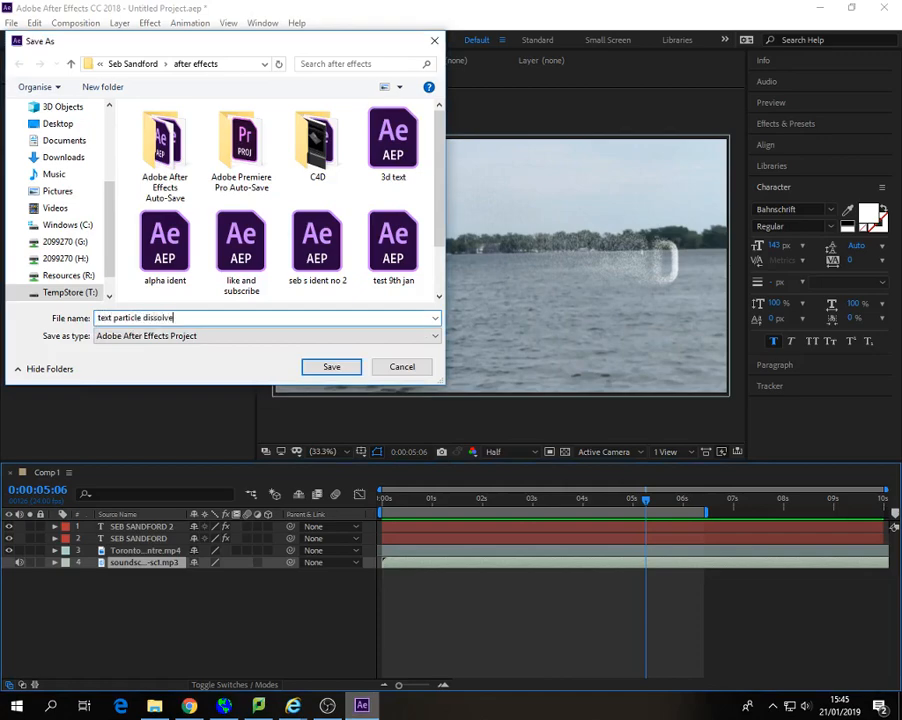
pyautogui.press('Return')
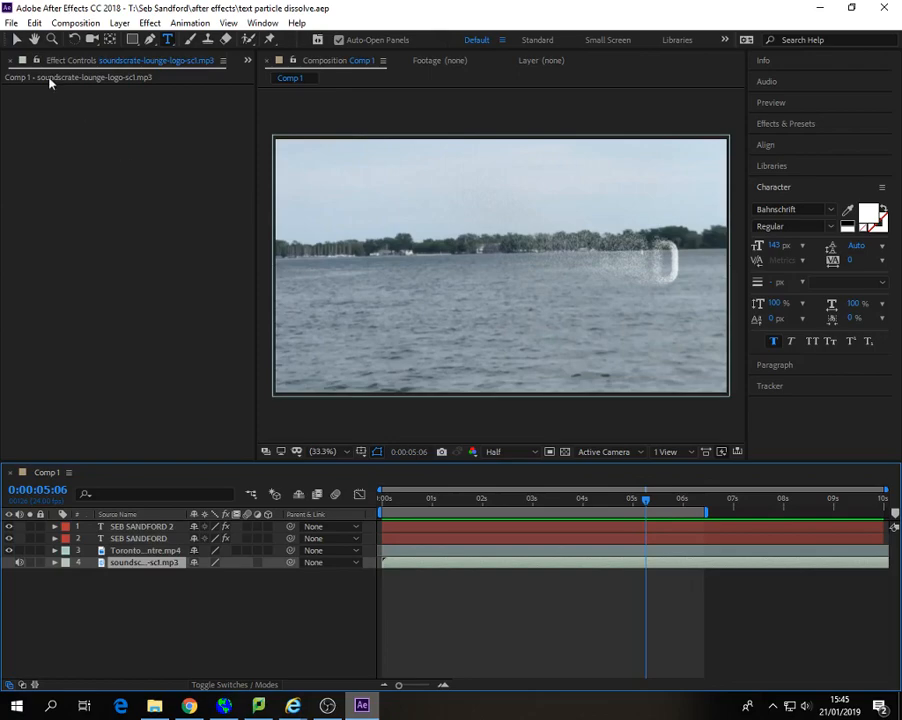
# Step: Add Comp 1 to the Render Queue and set its output movie to "text particle dissolve.avi" in the after effects folder
pyautogui.click(12, 24)
pyautogui.moveTo(155, 252)
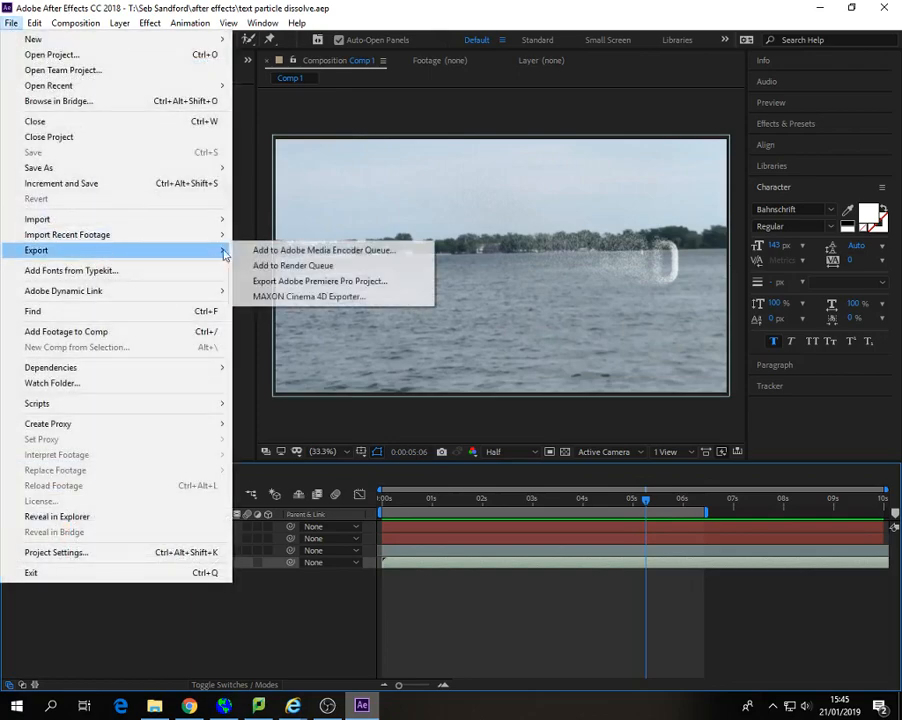
pyautogui.click(298, 266)
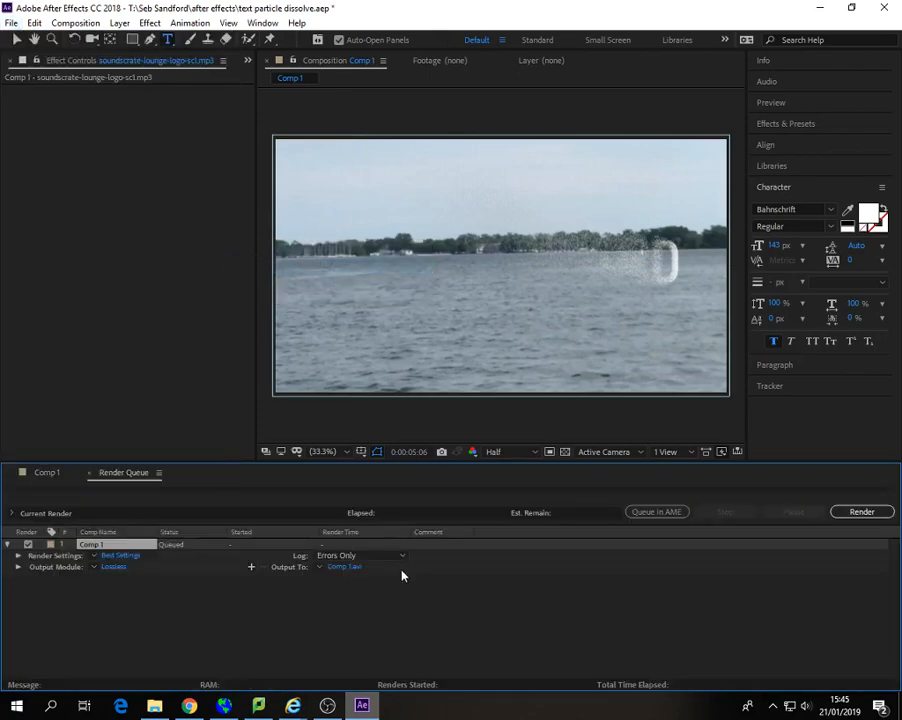
pyautogui.click(343, 567)
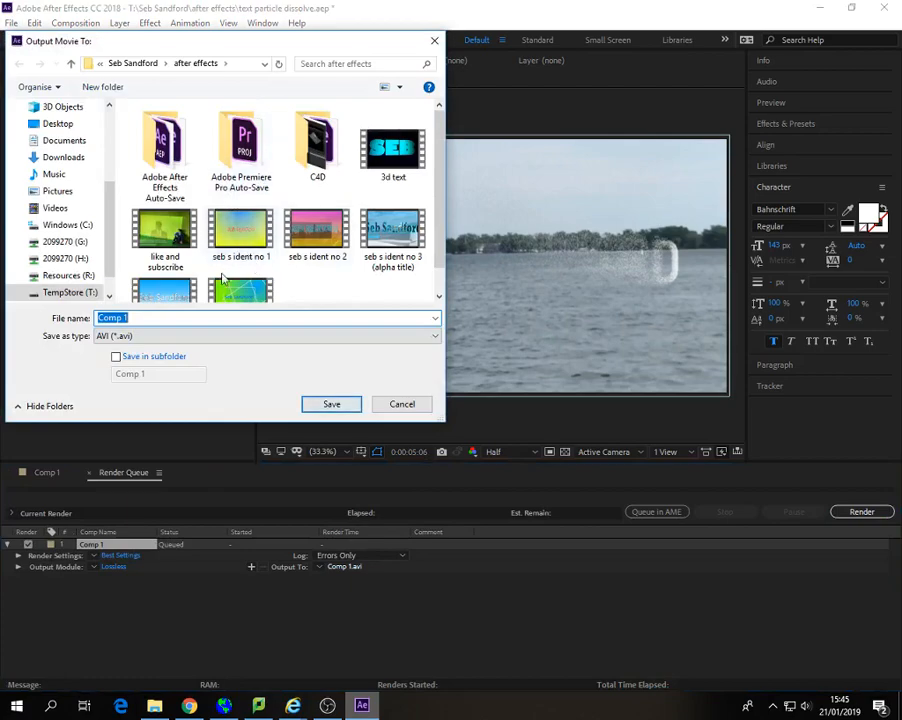
pyautogui.write('text particle')
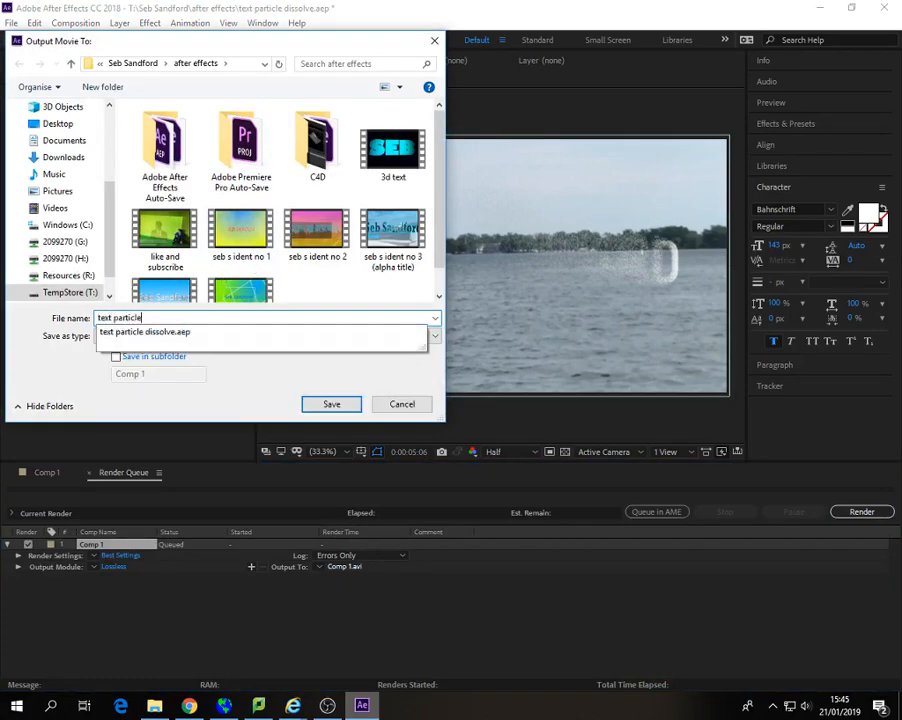
pyautogui.write(' dissolve.ae')
pyautogui.click(329, 406)
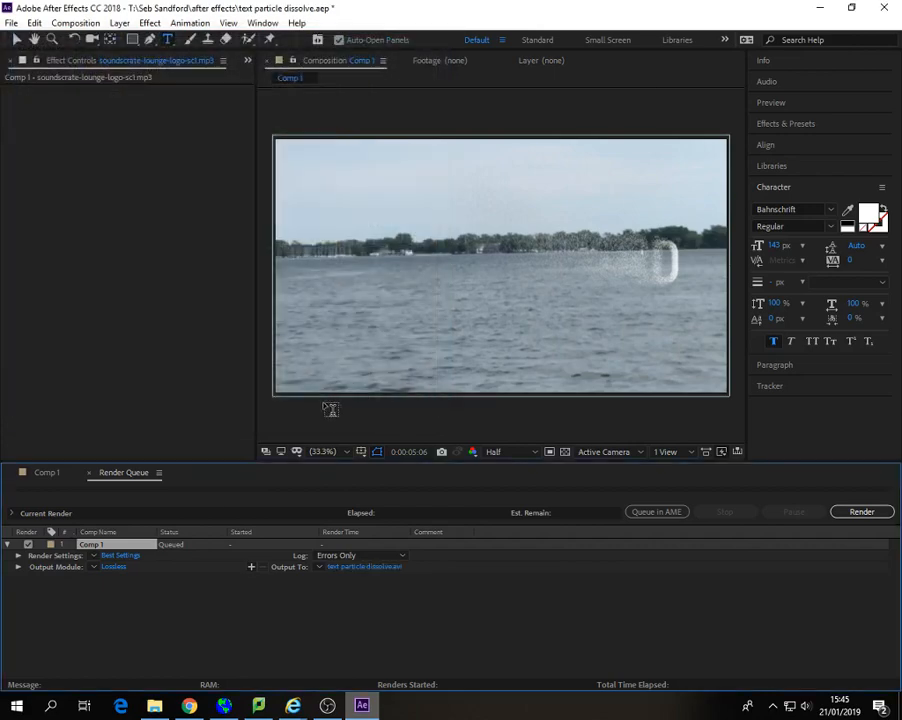